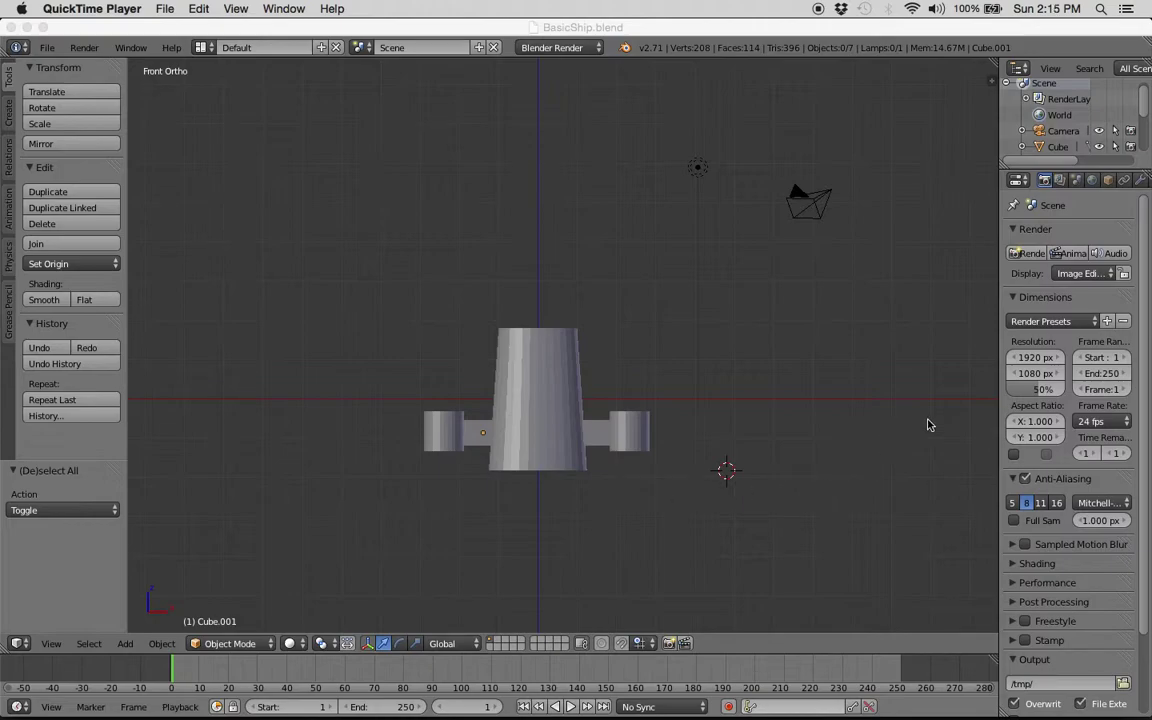
Select the tapered central hull cylinder in the 3D viewport
{"action": "right_click", "coordinate": [553, 434]}
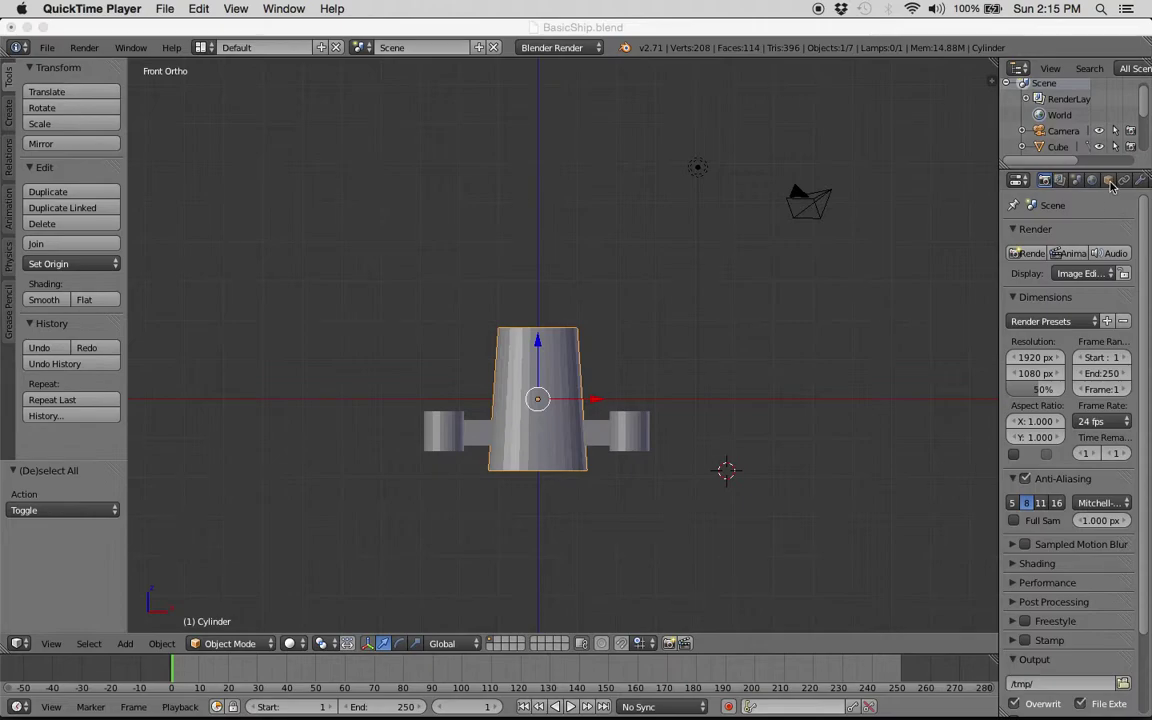
Widen the Properties area and show the cylinder's Modifiers panel
{"action": "left_click", "coordinate": [1000, 172]}
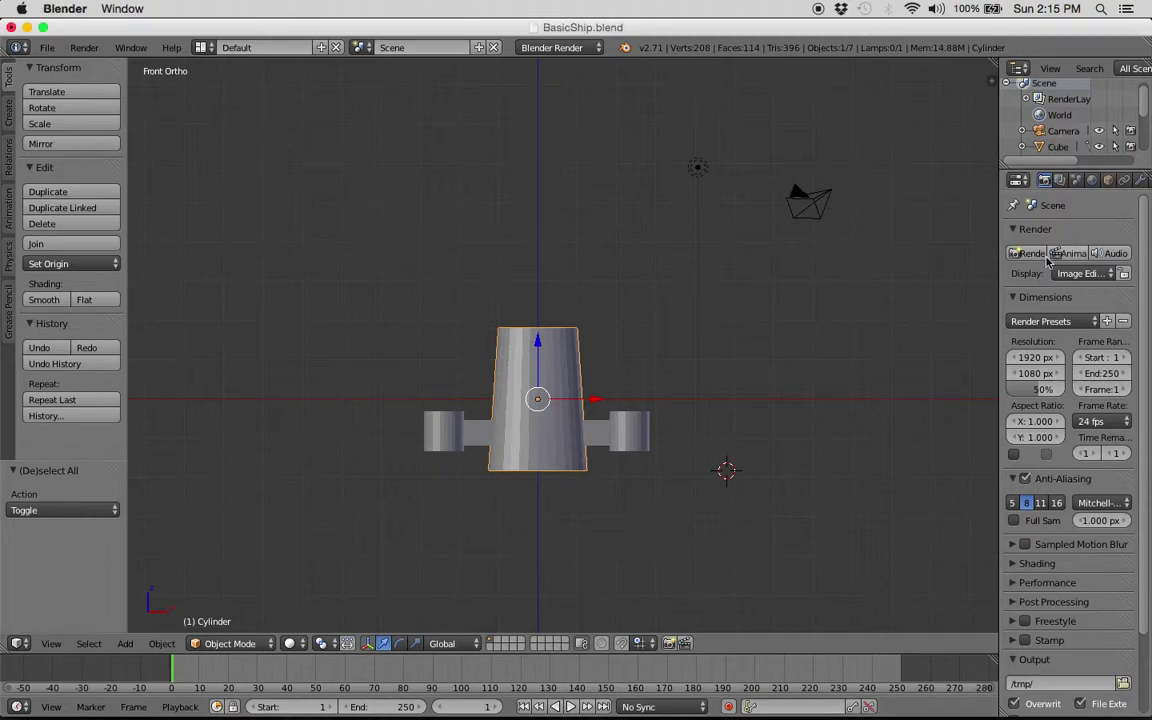
{"action": "left_click", "coordinate": [1107, 180]}
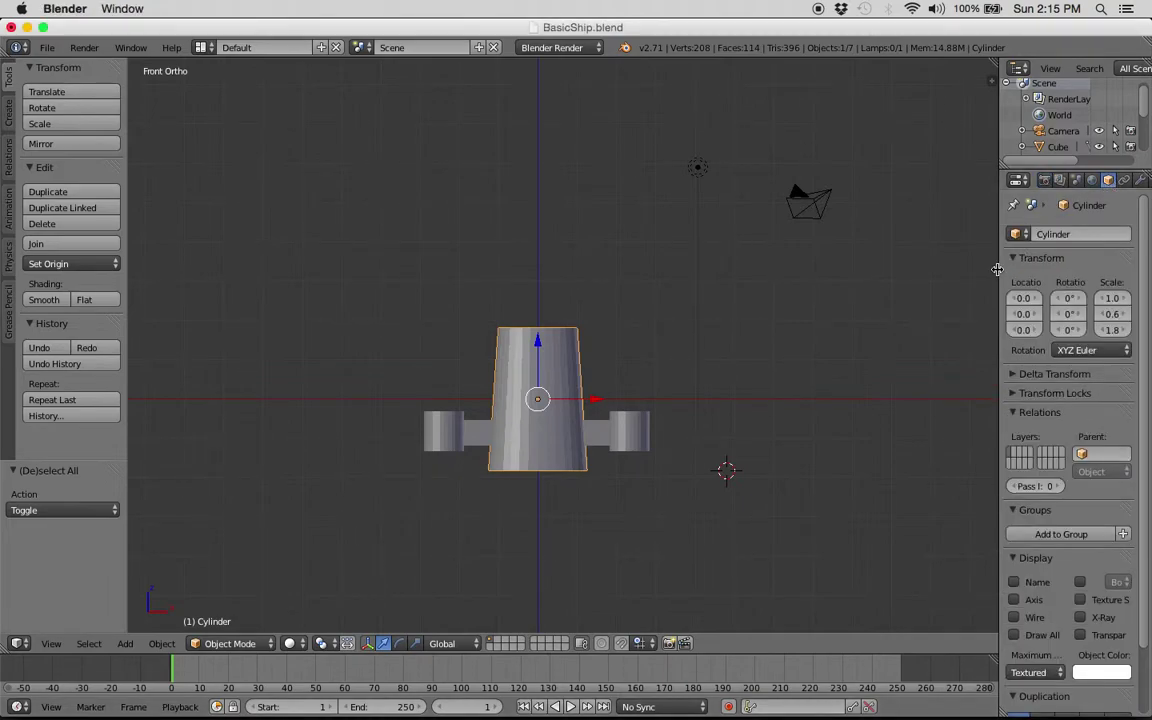
{"action": "left_click_drag", "start_coordinate": [1002, 267], "coordinate": [903, 305]}
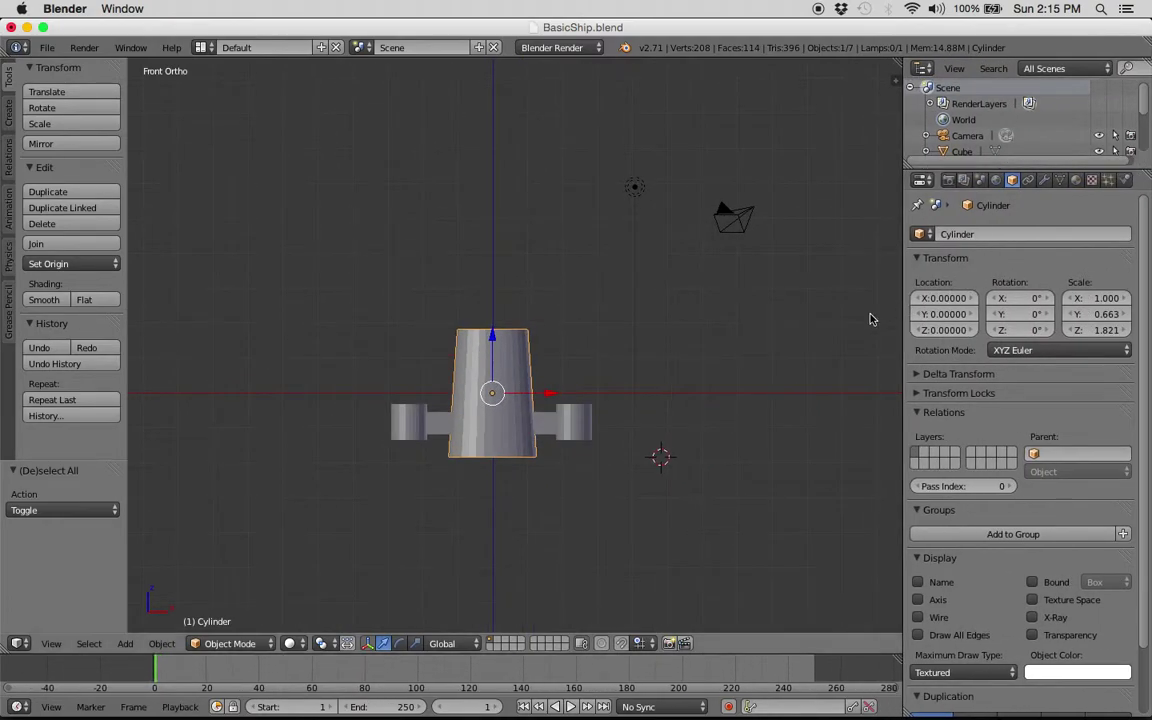
{"action": "left_click", "coordinate": [1044, 180]}
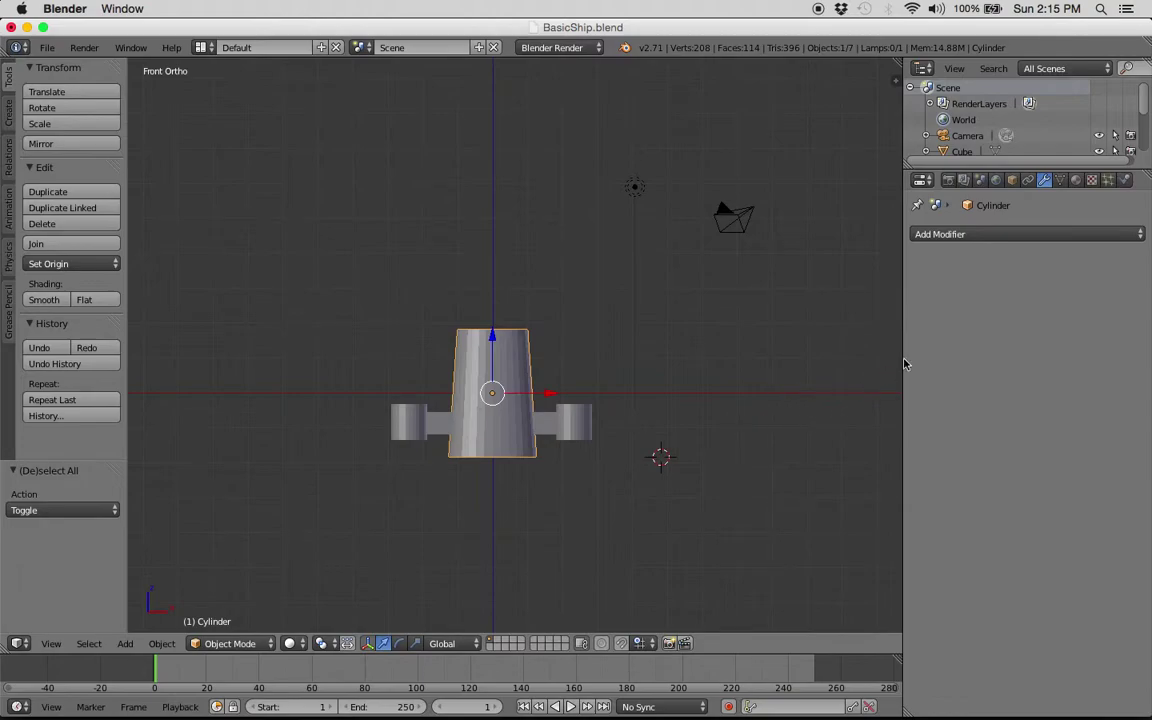
Add a Boolean modifier with Union operation and object Cube, and apply it to the hull
{"action": "left_click", "coordinate": [1016, 237]}
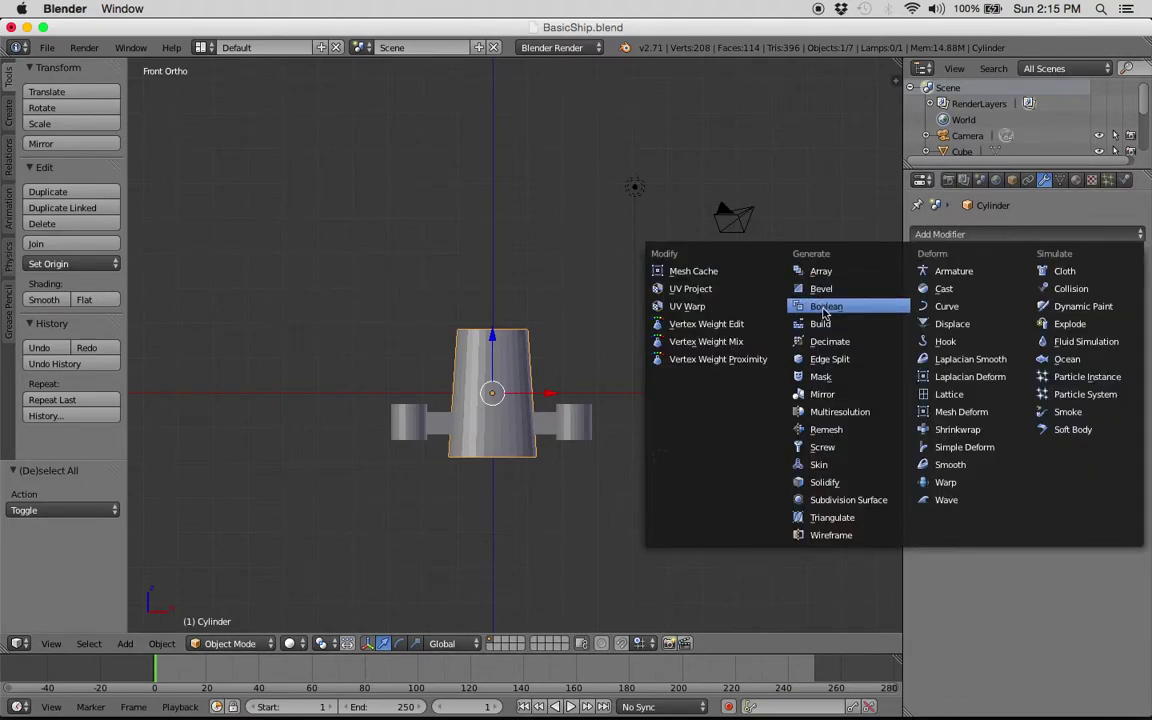
{"action": "left_click", "coordinate": [822, 306]}
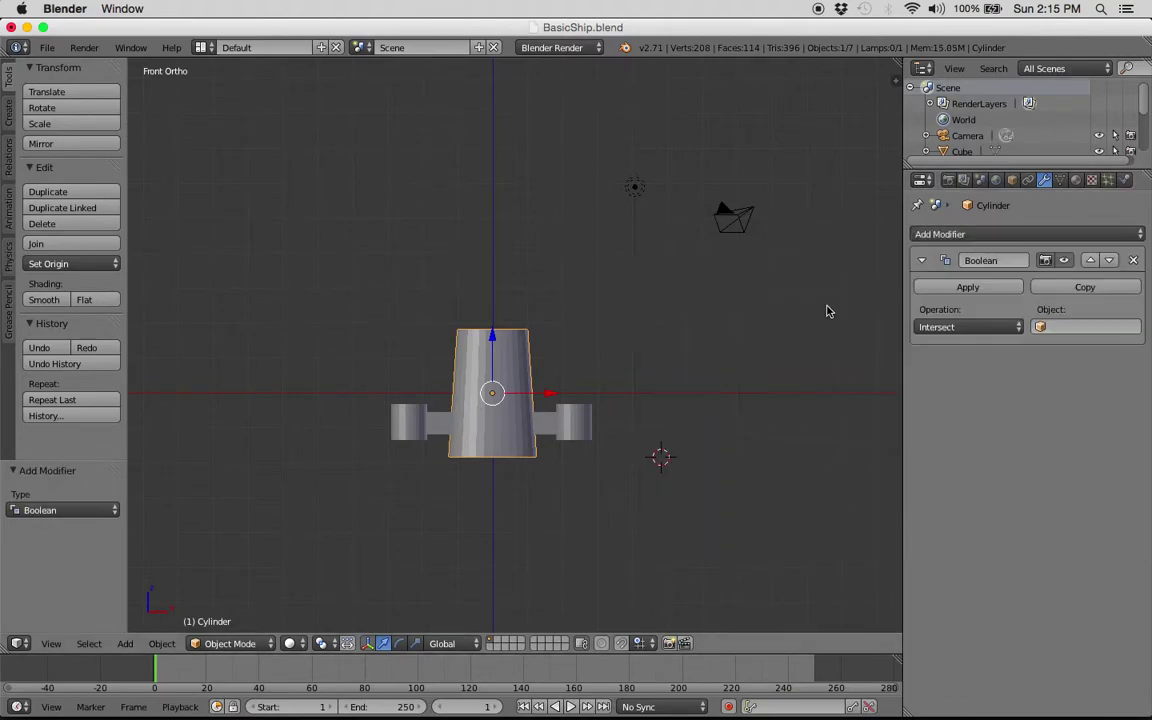
{"action": "left_click", "coordinate": [975, 330]}
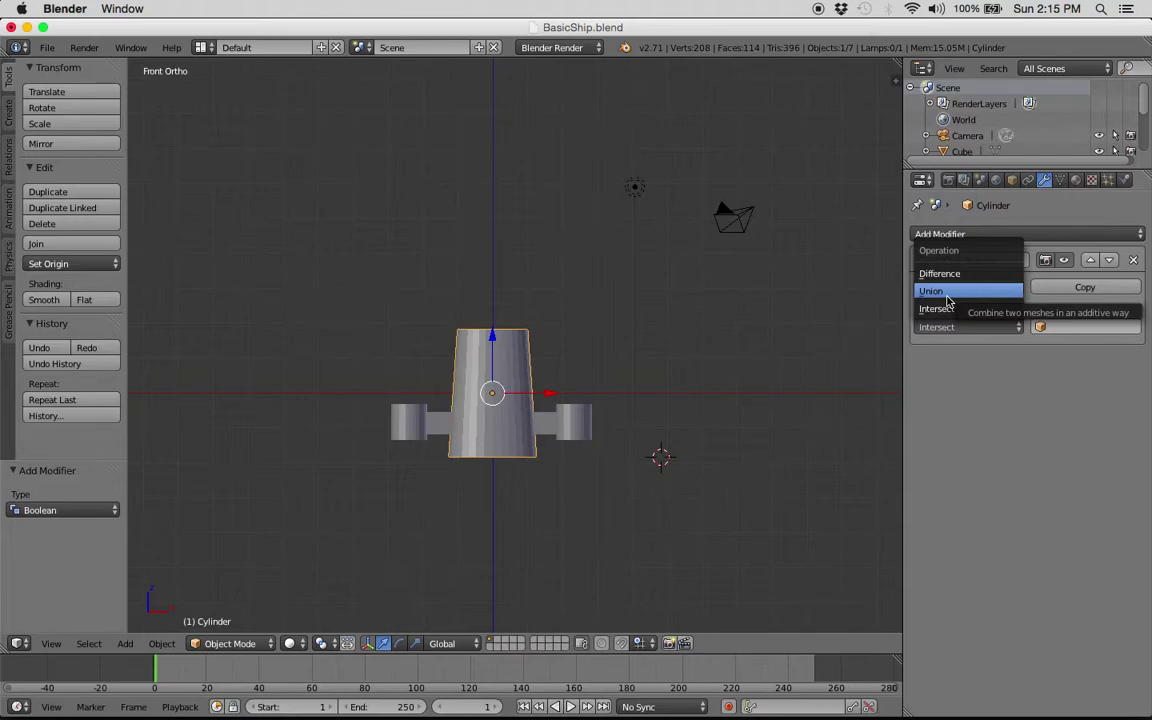
{"action": "left_click", "coordinate": [947, 294]}
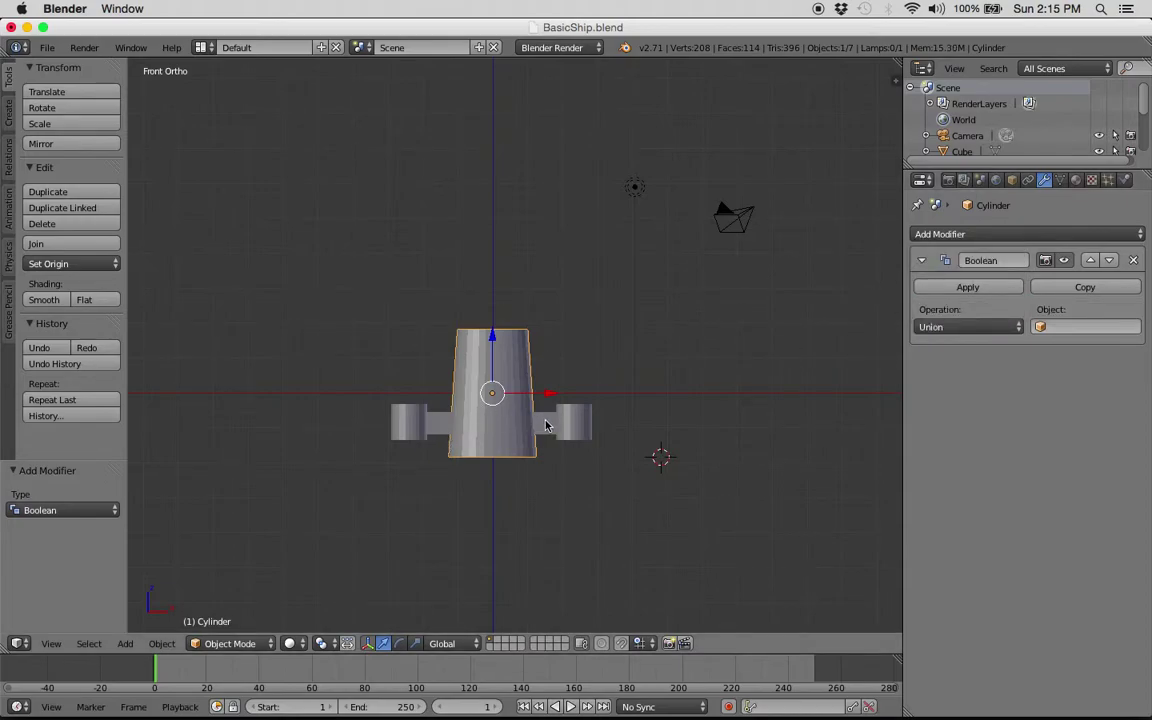
{"action": "left_click", "coordinate": [1076, 327]}
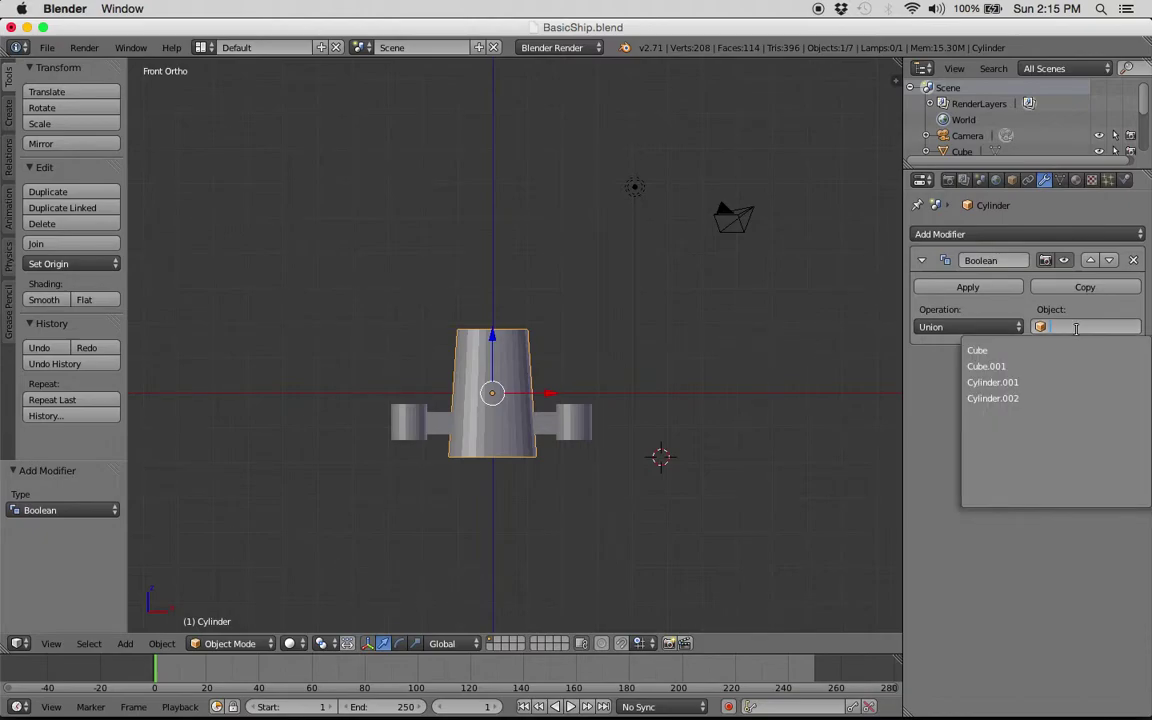
{"action": "left_click", "coordinate": [1011, 355]}
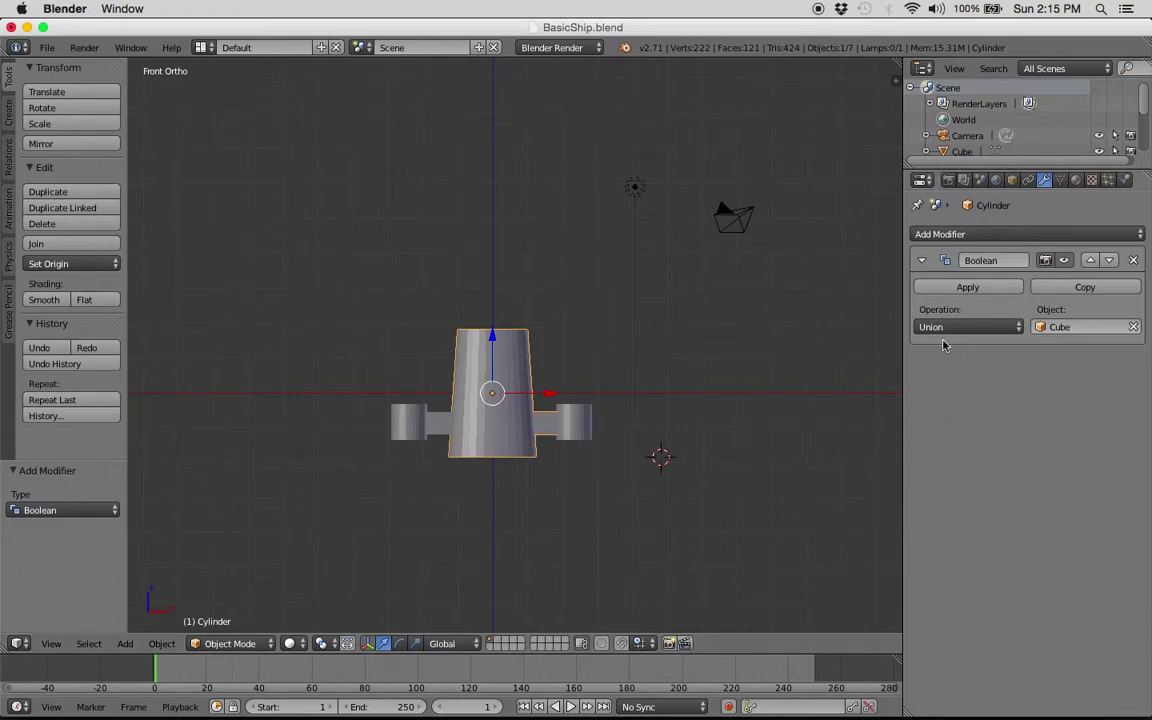
{"action": "left_click", "coordinate": [967, 289]}
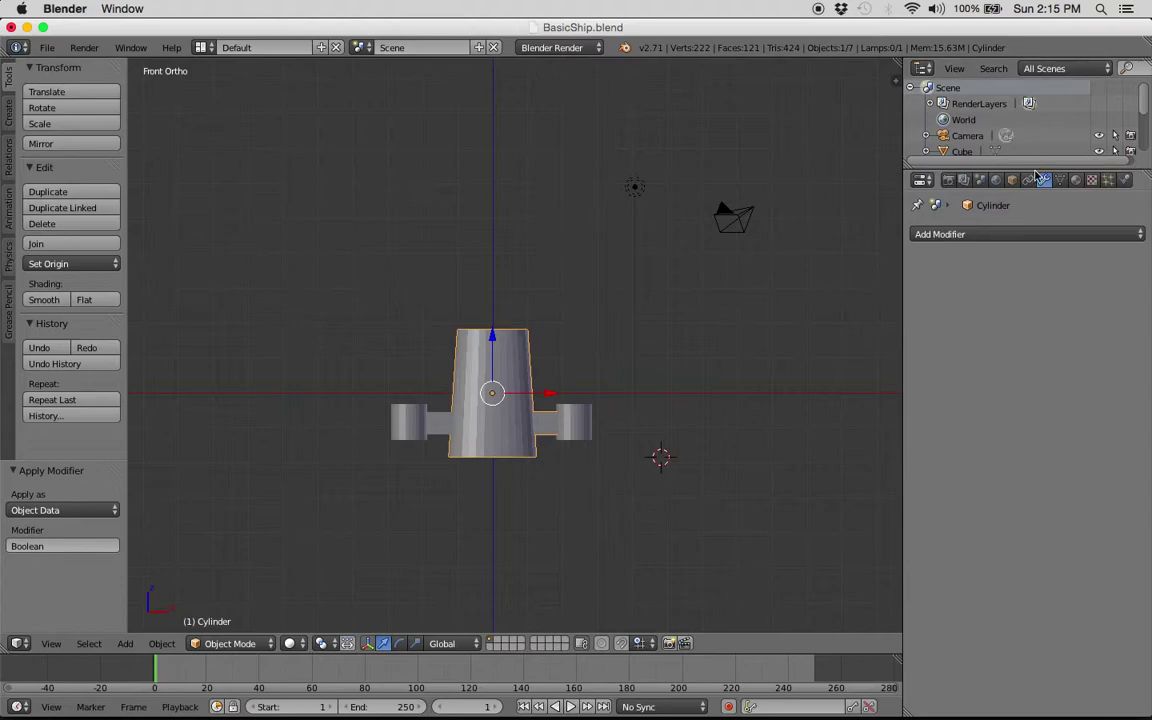
Delete the Cube object via the enlarged Outliner, then reselect the hull cylinder
{"action": "left_click_drag", "start_coordinate": [1030, 167], "coordinate": [1030, 249]}
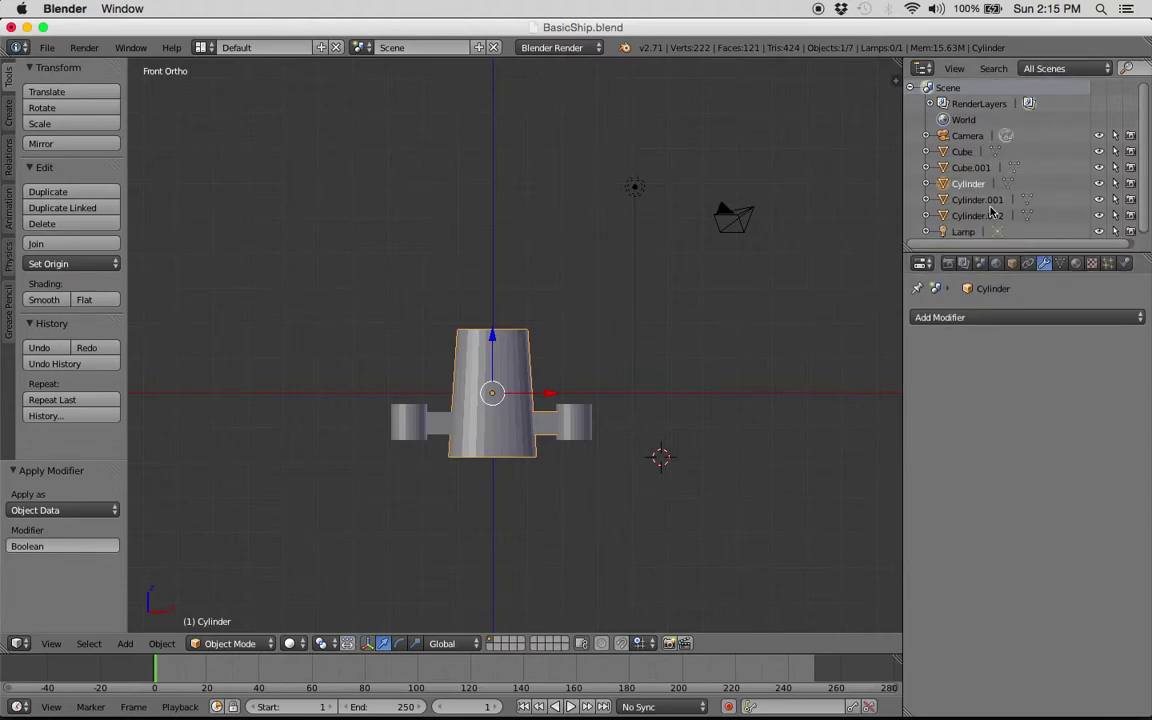
{"action": "left_click", "coordinate": [962, 152]}
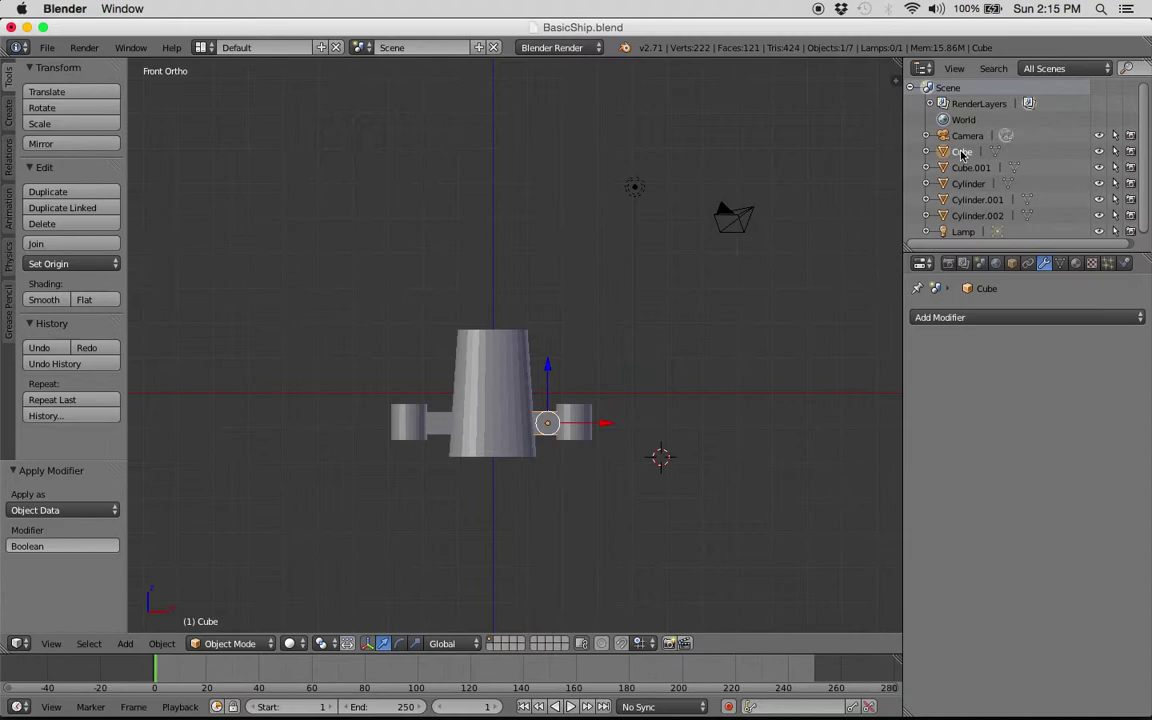
{"action": "key", "text": "x"}
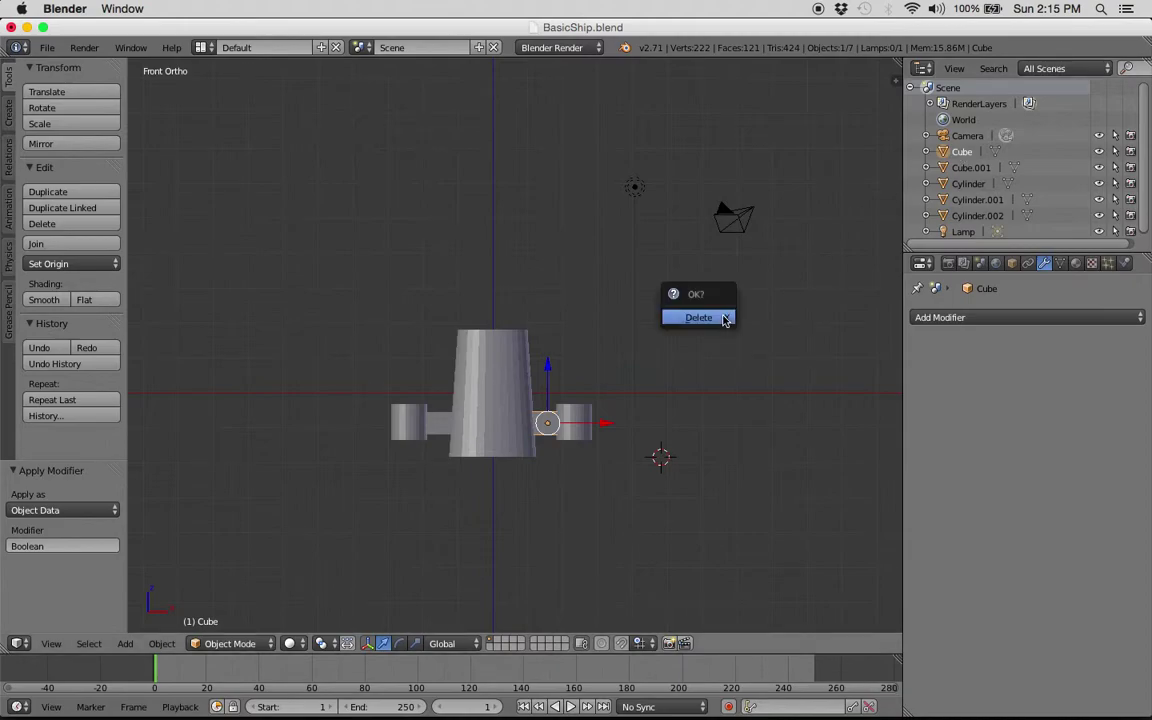
{"action": "left_click", "coordinate": [707, 318]}
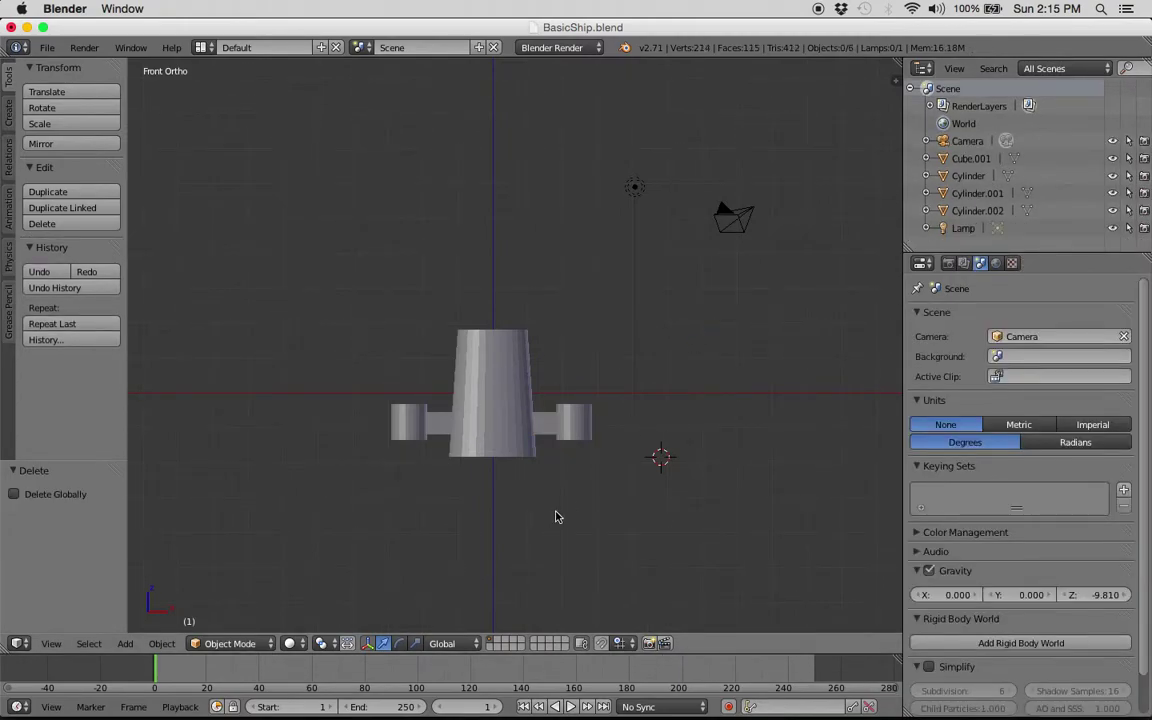
{"action": "right_click", "coordinate": [518, 448]}
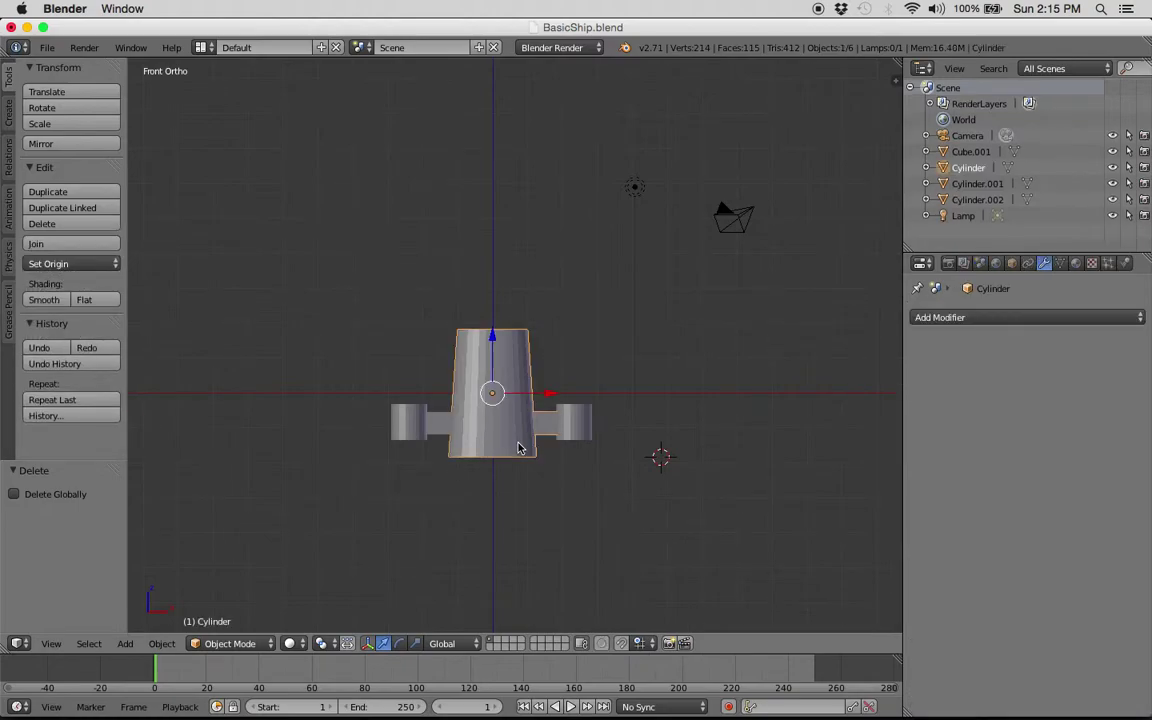
Orbit around the ship in wireframe to inspect the merged strut, then return to solid shading
{"action": "key", "text": "z"}
{"action": "scroll", "coordinate": [518, 448], "scroll_direction": "down", "scroll_amount": 10}
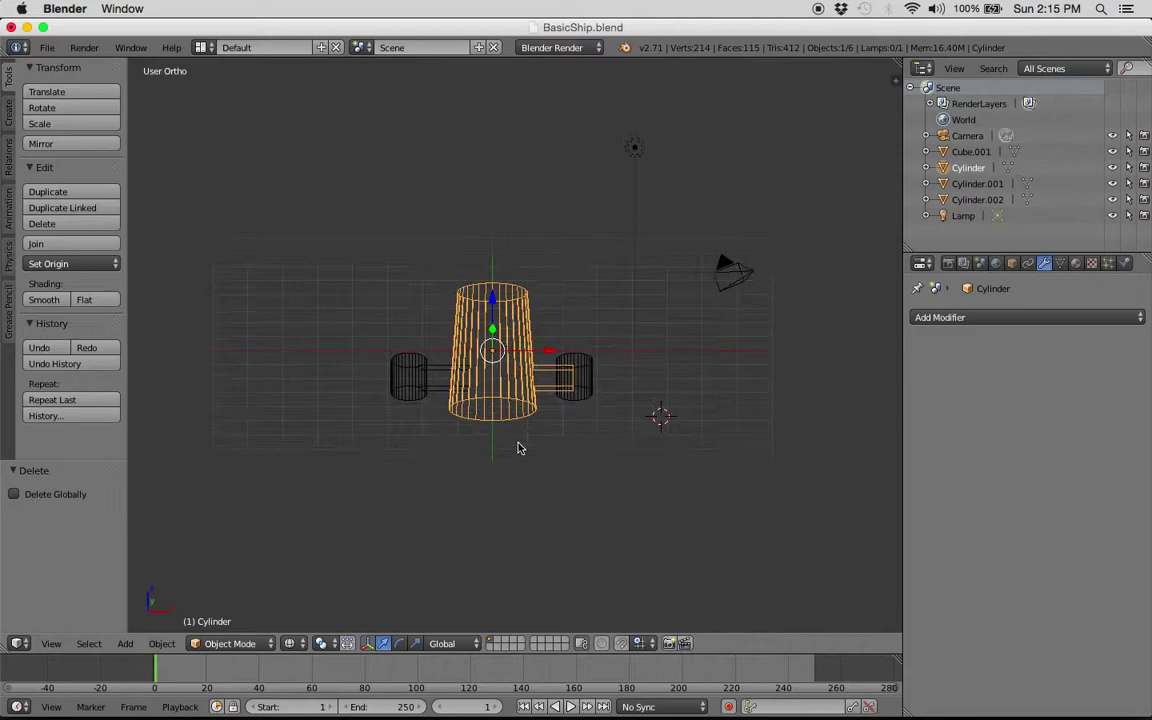
{"action": "scroll", "coordinate": [518, 448], "scroll_direction": "down", "scroll_amount": 6}
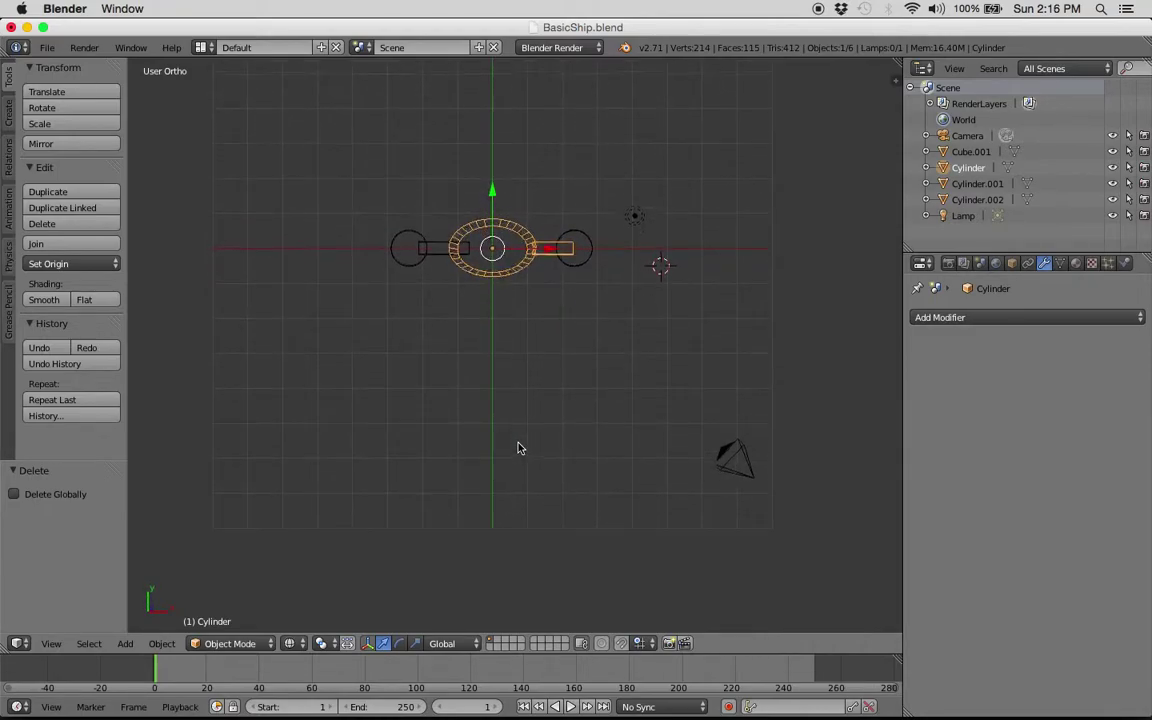
{"action": "scroll", "coordinate": [543, 386], "scroll_direction": "right", "scroll_amount": 10}
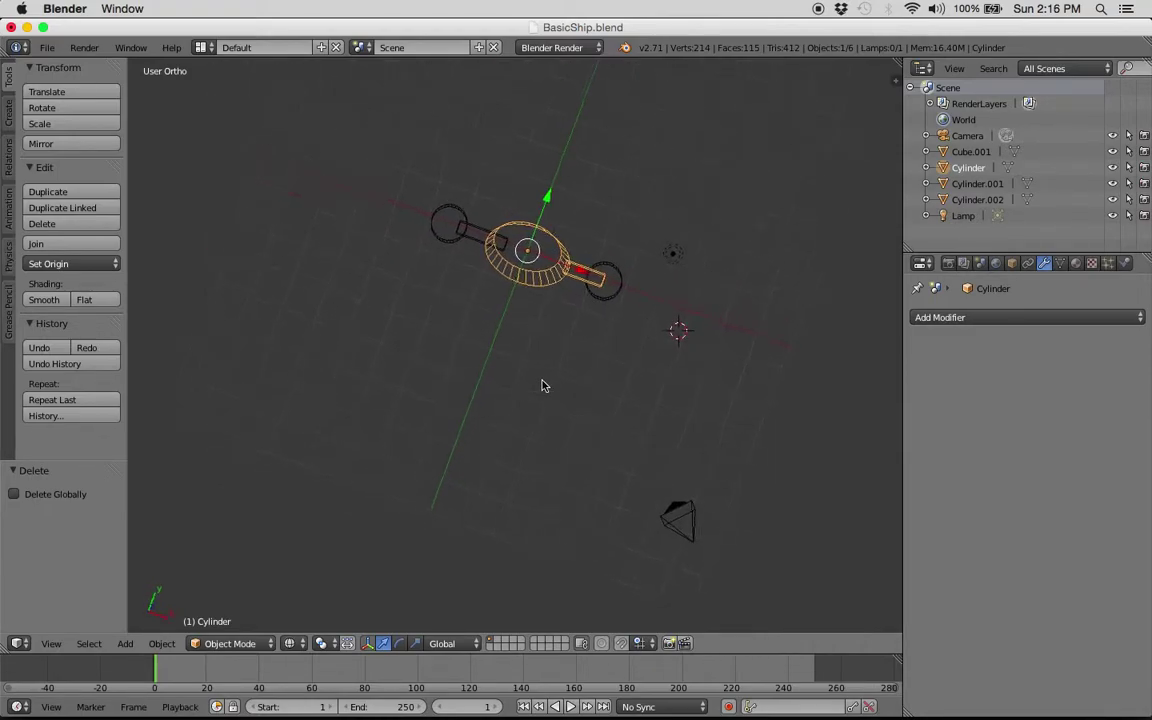
{"action": "scroll", "coordinate": [543, 386], "scroll_direction": "right", "scroll_amount": 10}
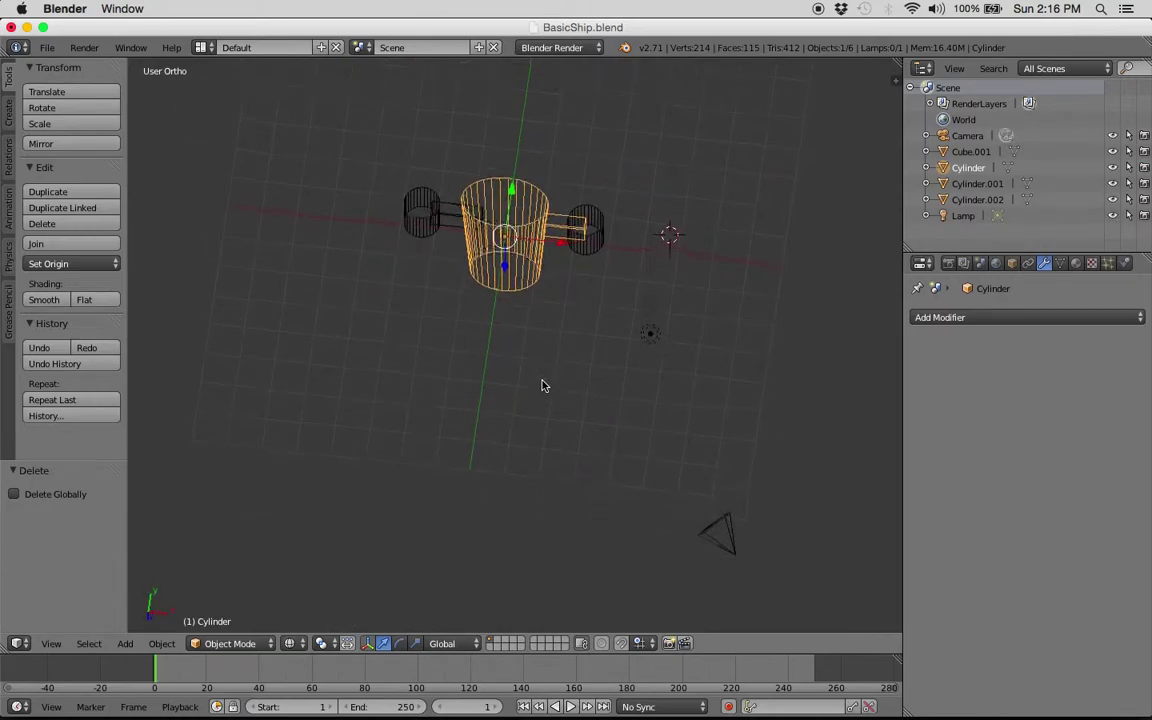
{"action": "scroll", "coordinate": [543, 386], "scroll_direction": "up", "scroll_amount": 10}
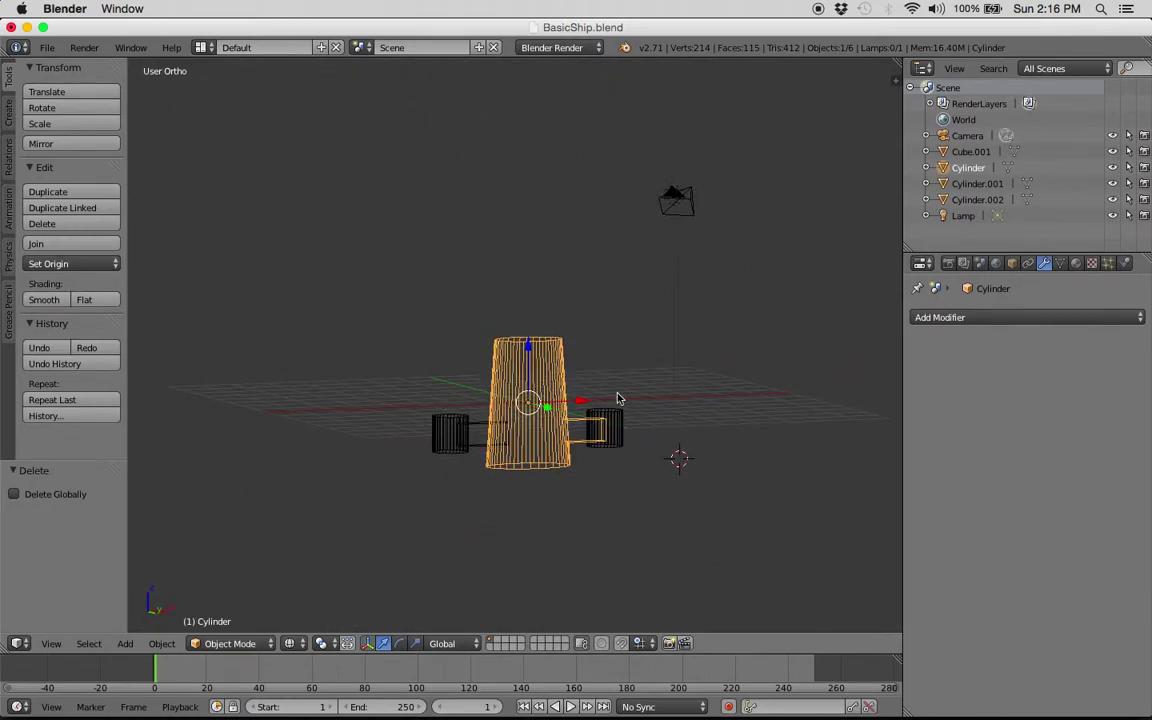
{"action": "scroll", "coordinate": [617, 398], "scroll_direction": "right", "scroll_amount": 10, "text": "shift"}
{"action": "scroll", "coordinate": [617, 398], "scroll_direction": "left", "scroll_amount": 10, "text": "shift"}
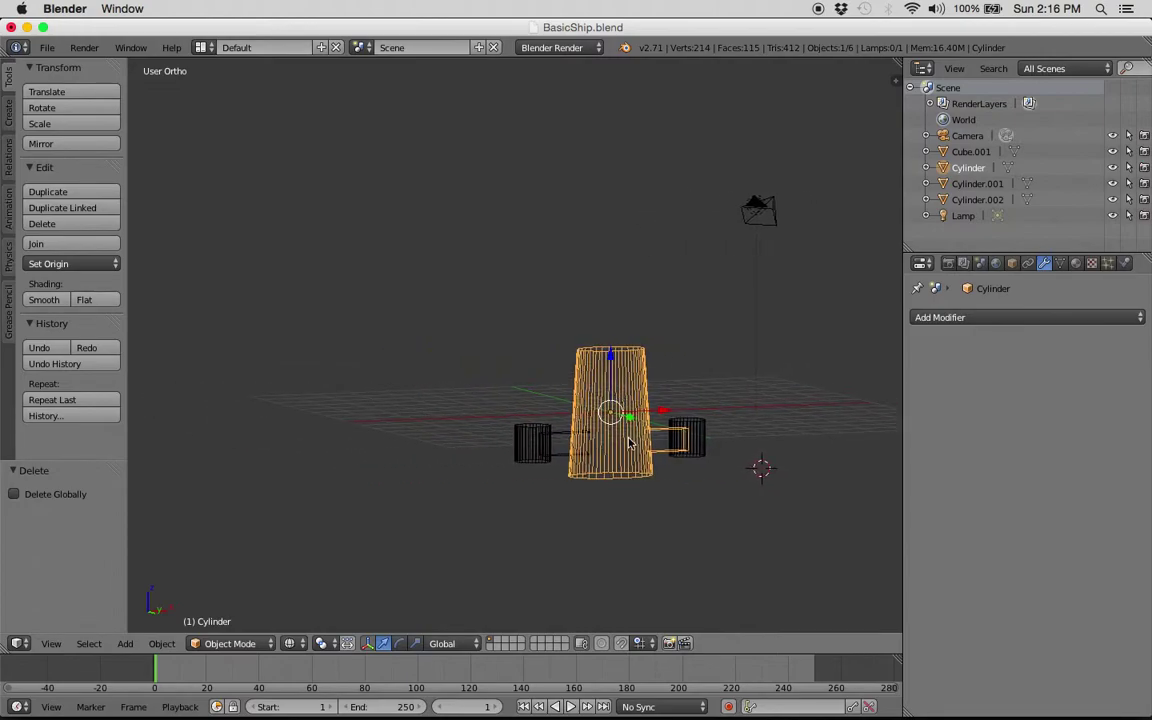
{"action": "scroll", "coordinate": [652, 450], "scroll_direction": "left", "scroll_amount": 10}
{"action": "scroll", "coordinate": [652, 450], "scroll_direction": "down", "scroll_amount": 15}
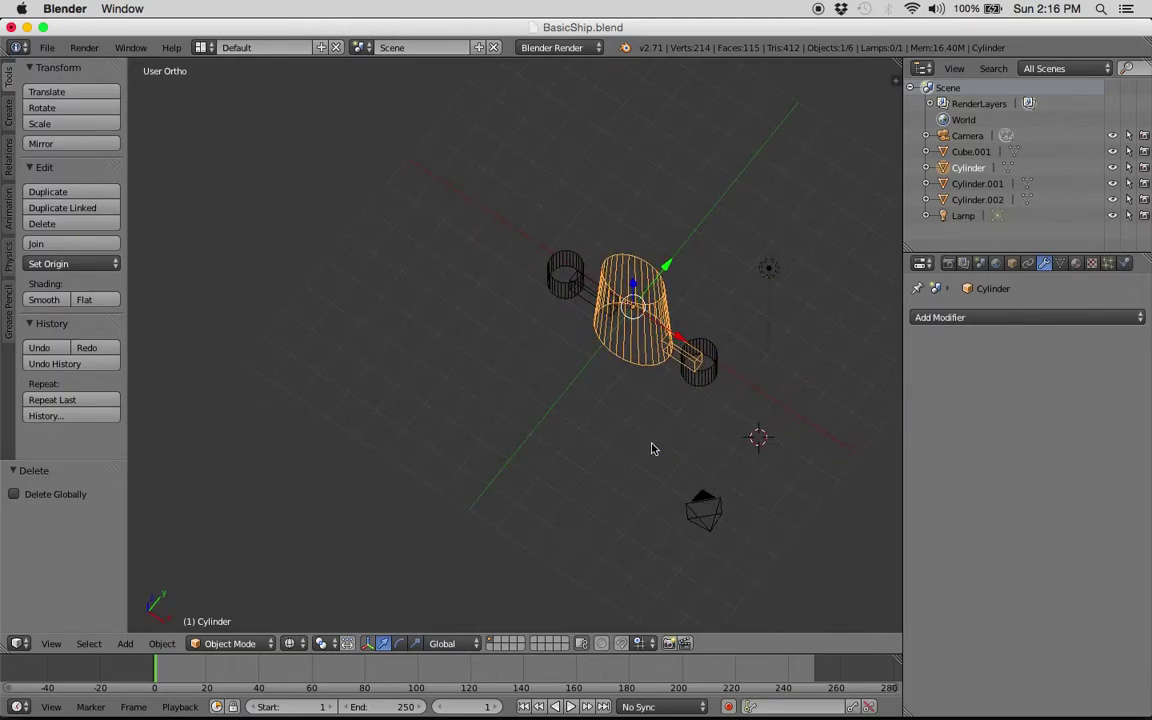
{"action": "scroll", "coordinate": [652, 450], "scroll_direction": "left", "scroll_amount": 10}
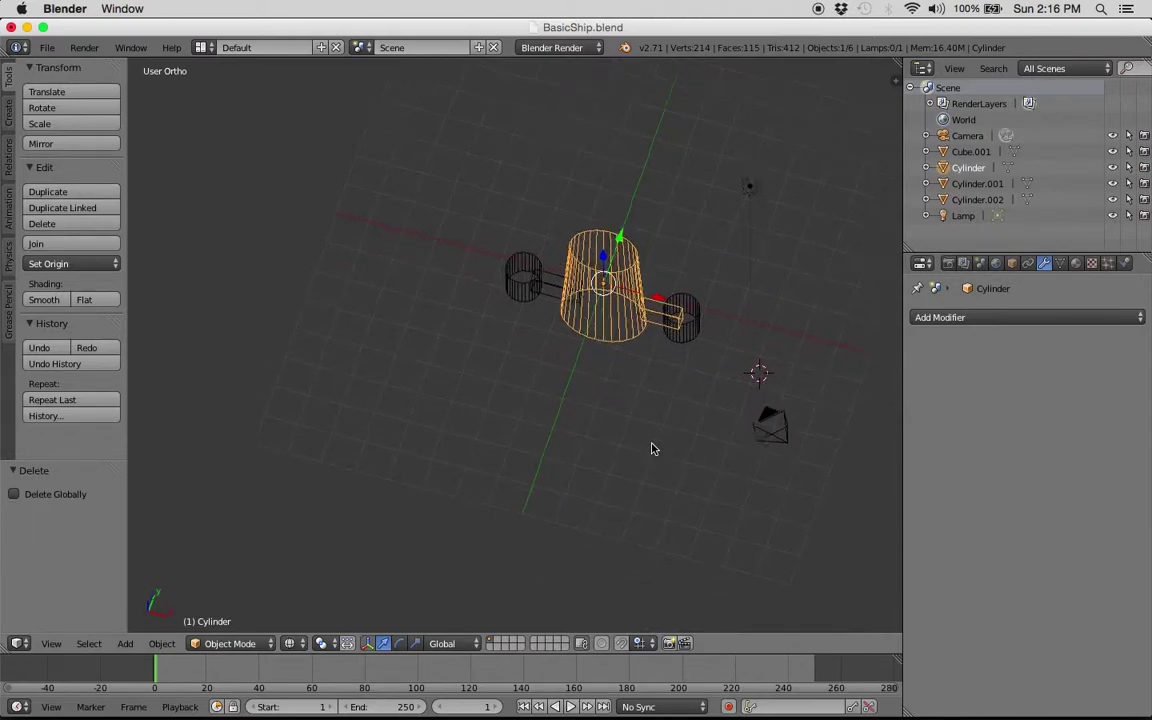
{"action": "scroll", "coordinate": [652, 450], "scroll_direction": "left", "scroll_amount": 8}
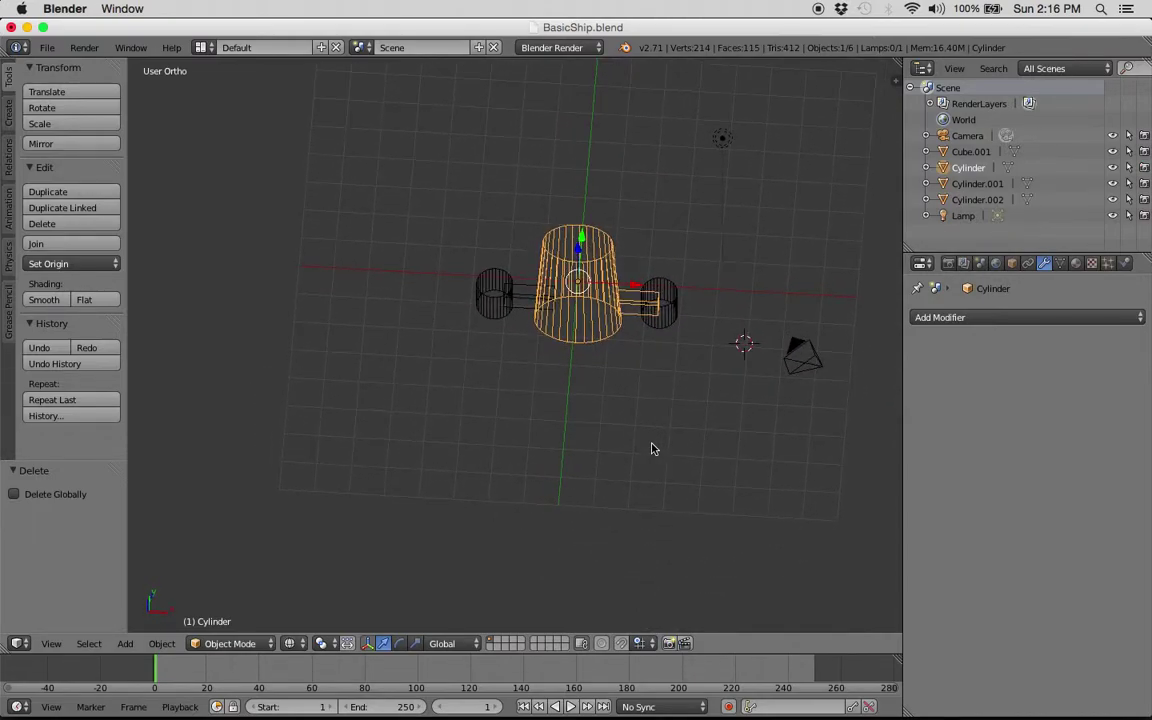
{"action": "scroll", "coordinate": [652, 449], "scroll_direction": "left", "scroll_amount": 10}
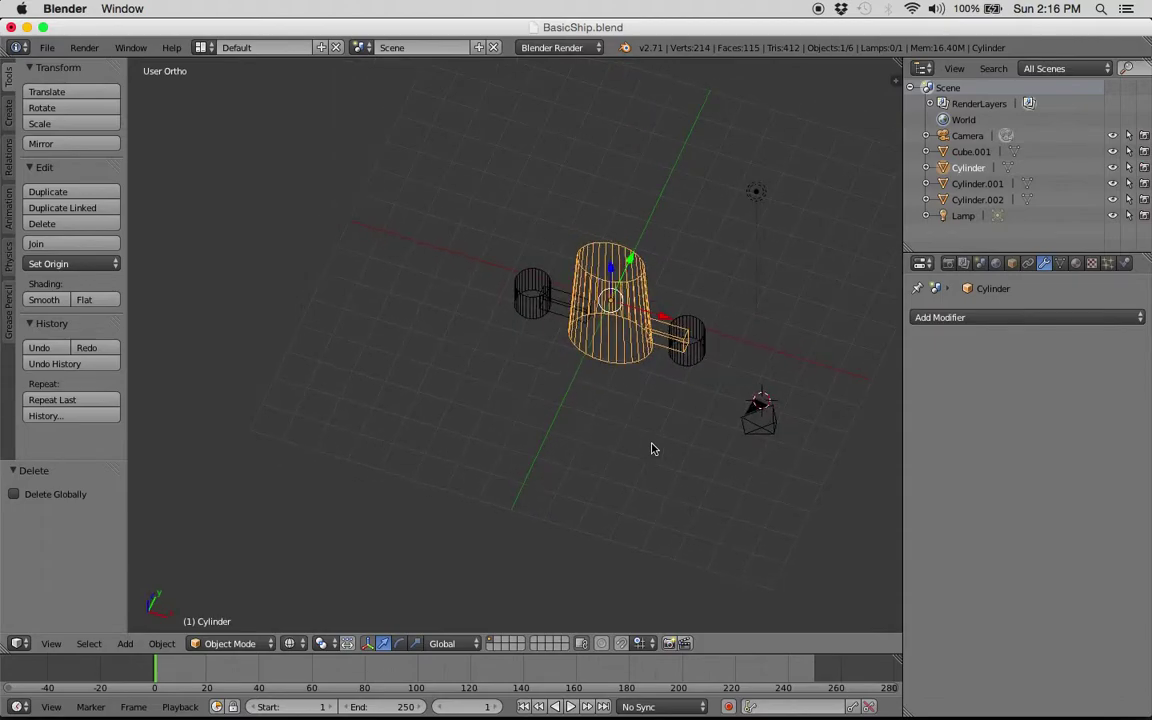
{"action": "scroll", "coordinate": [652, 449], "scroll_direction": "left", "scroll_amount": 3}
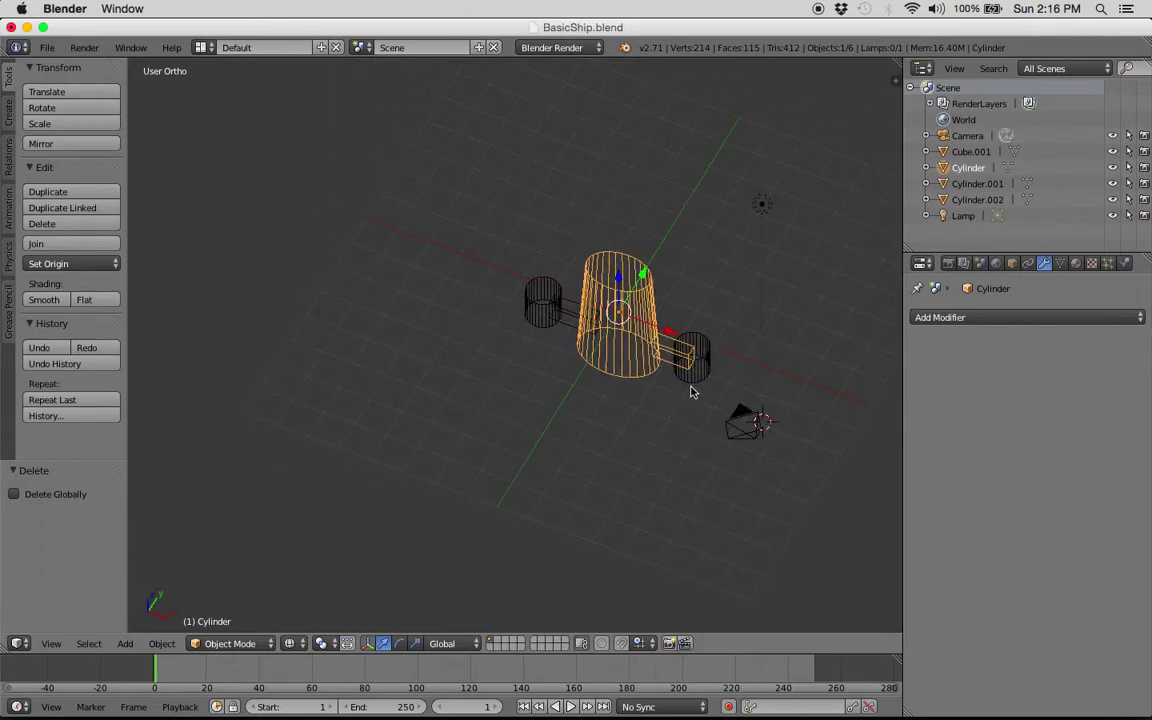
{"action": "scroll", "coordinate": [676, 380], "scroll_direction": "up", "scroll_amount": 6}
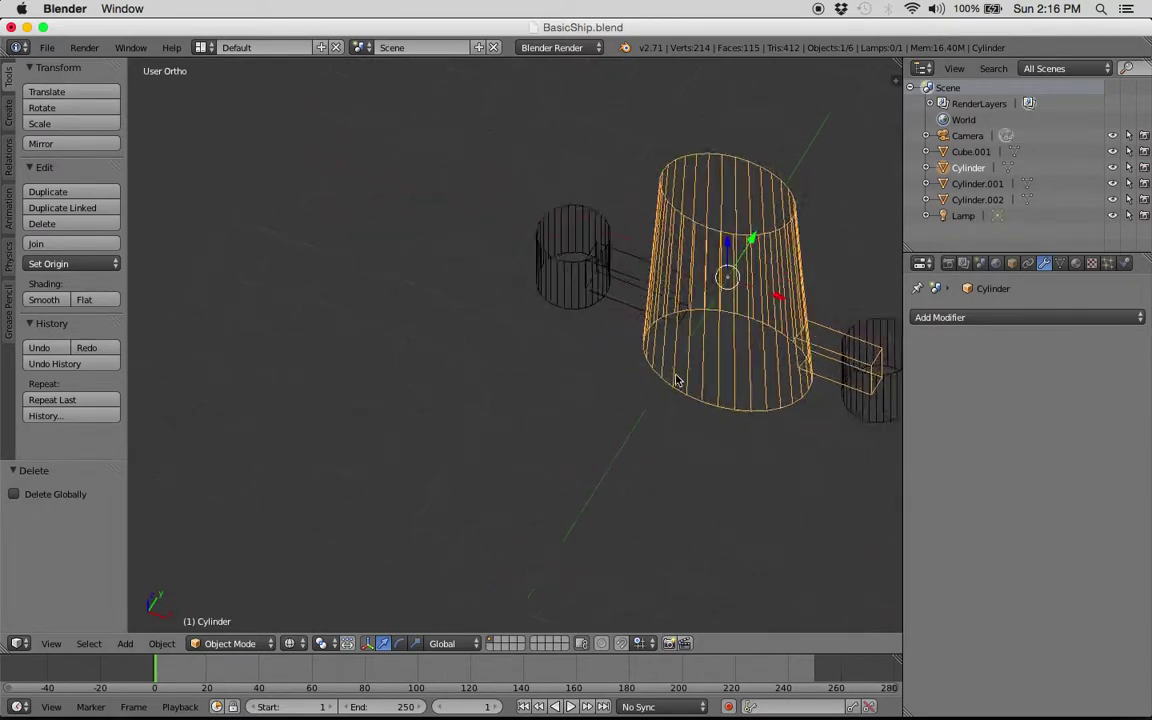
{"action": "scroll", "coordinate": [676, 380], "scroll_direction": "right", "scroll_amount": 8}
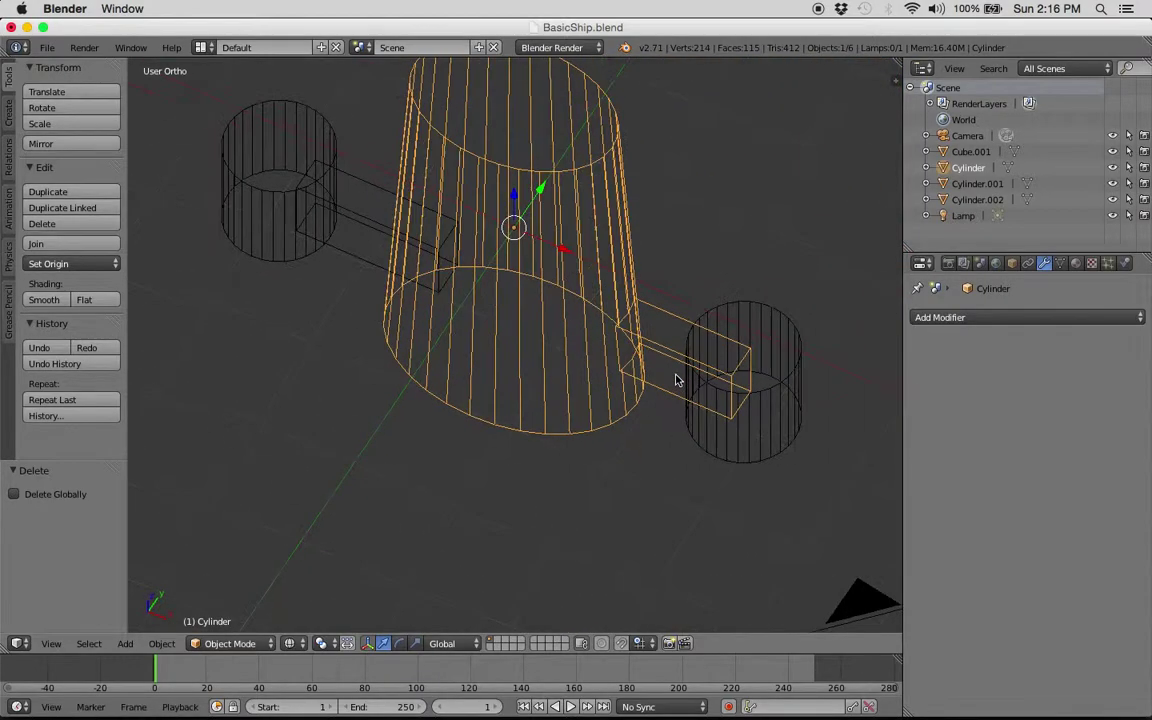
{"action": "scroll", "coordinate": [676, 380], "scroll_direction": "right", "scroll_amount": 2}
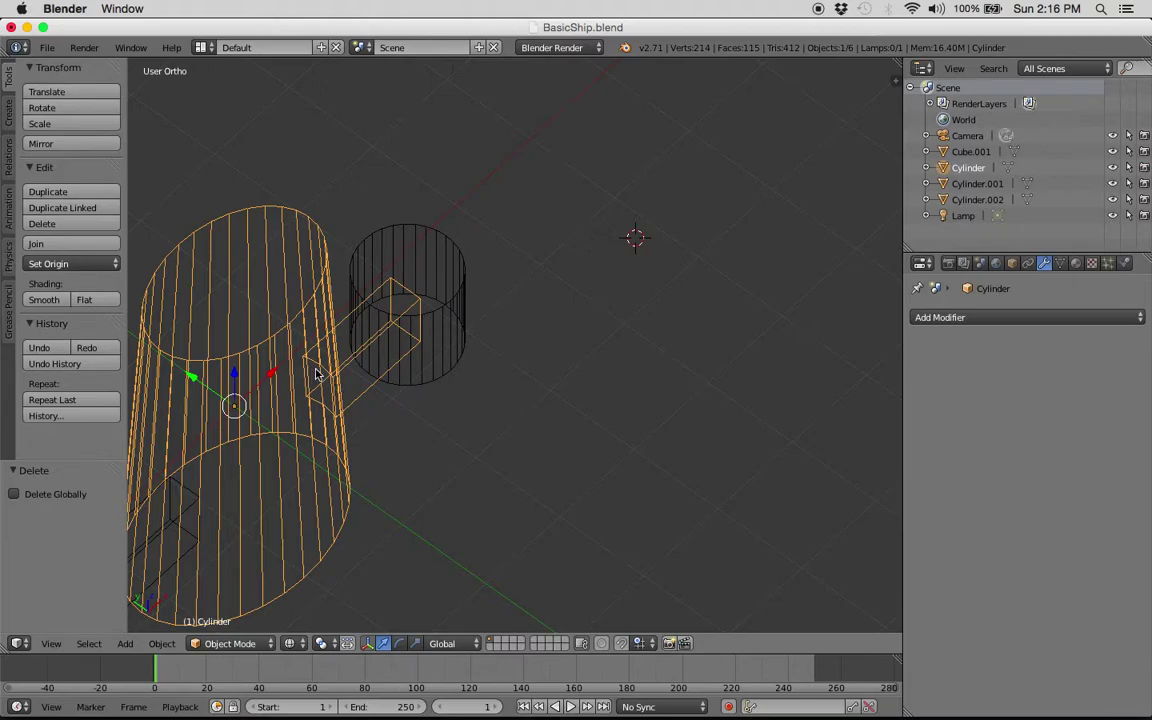
{"action": "scroll", "coordinate": [373, 419], "scroll_direction": "left", "scroll_amount": 8}
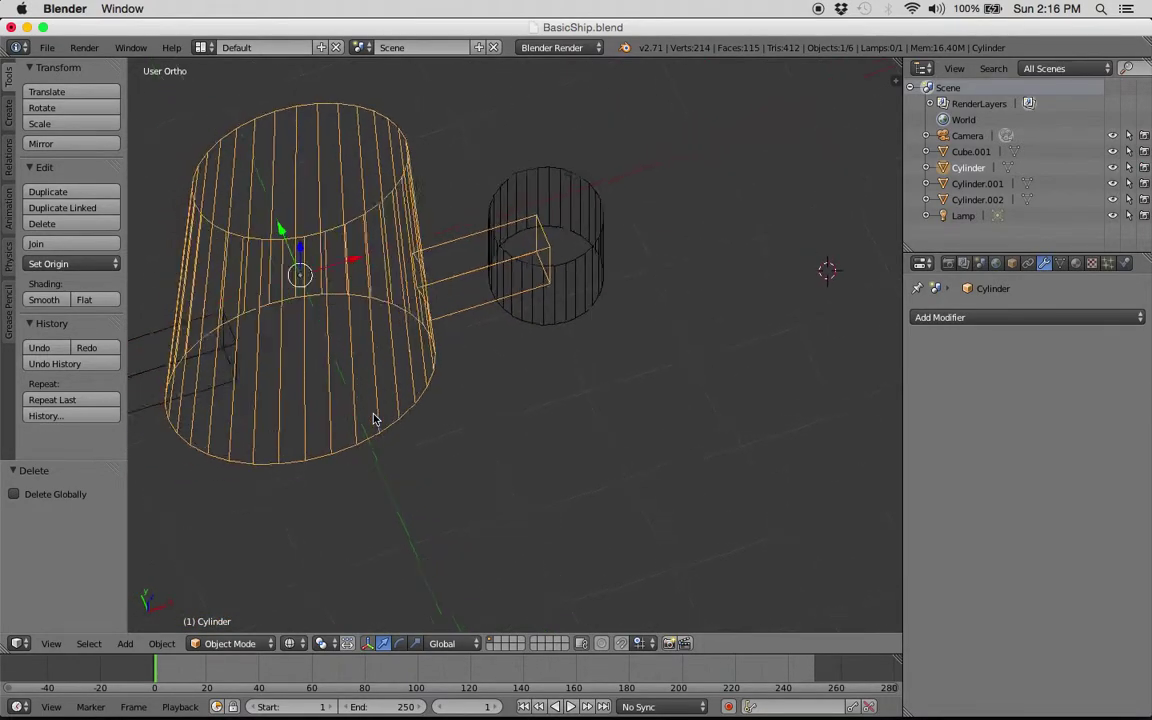
{"action": "scroll", "coordinate": [470, 254], "scroll_direction": "left", "scroll_amount": 5}
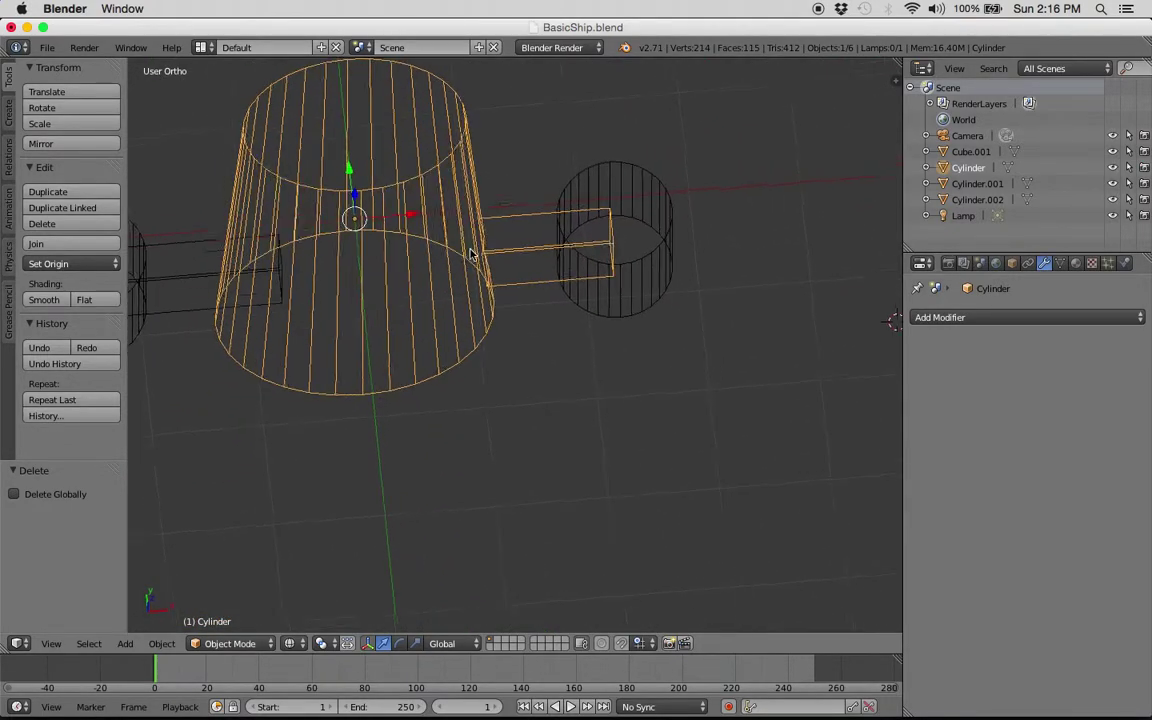
{"action": "scroll", "coordinate": [571, 278], "scroll_direction": "left", "scroll_amount": 4}
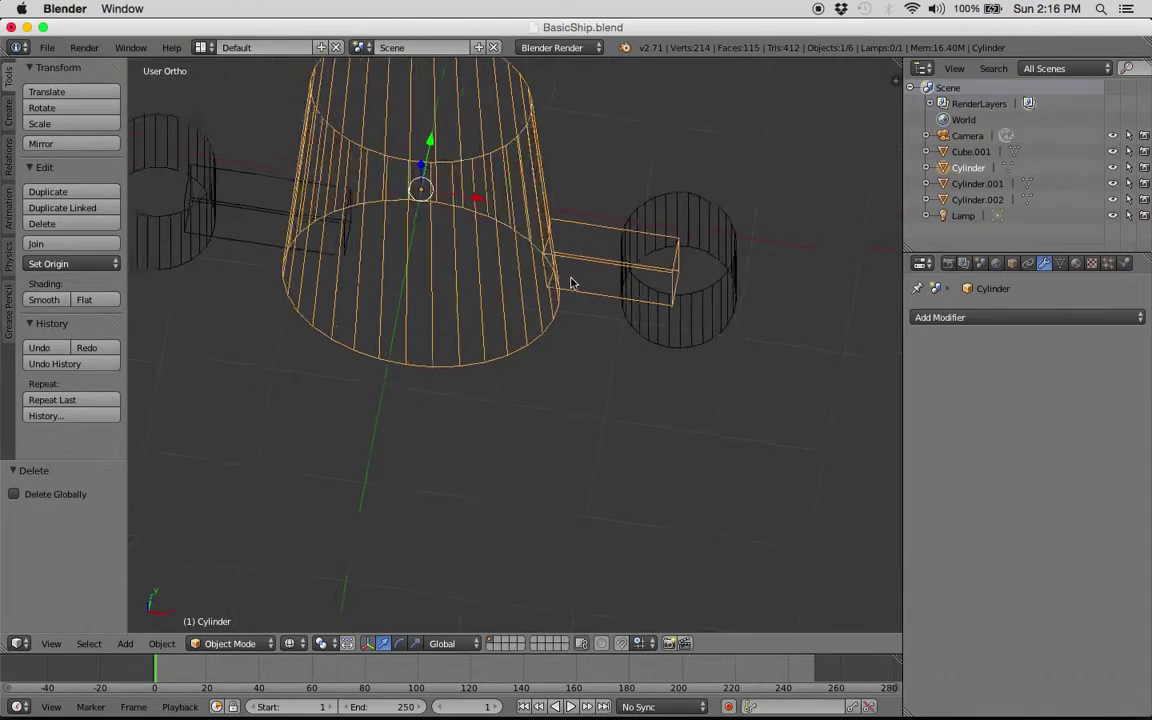
{"action": "scroll", "coordinate": [574, 283], "scroll_direction": "left", "scroll_amount": 4}
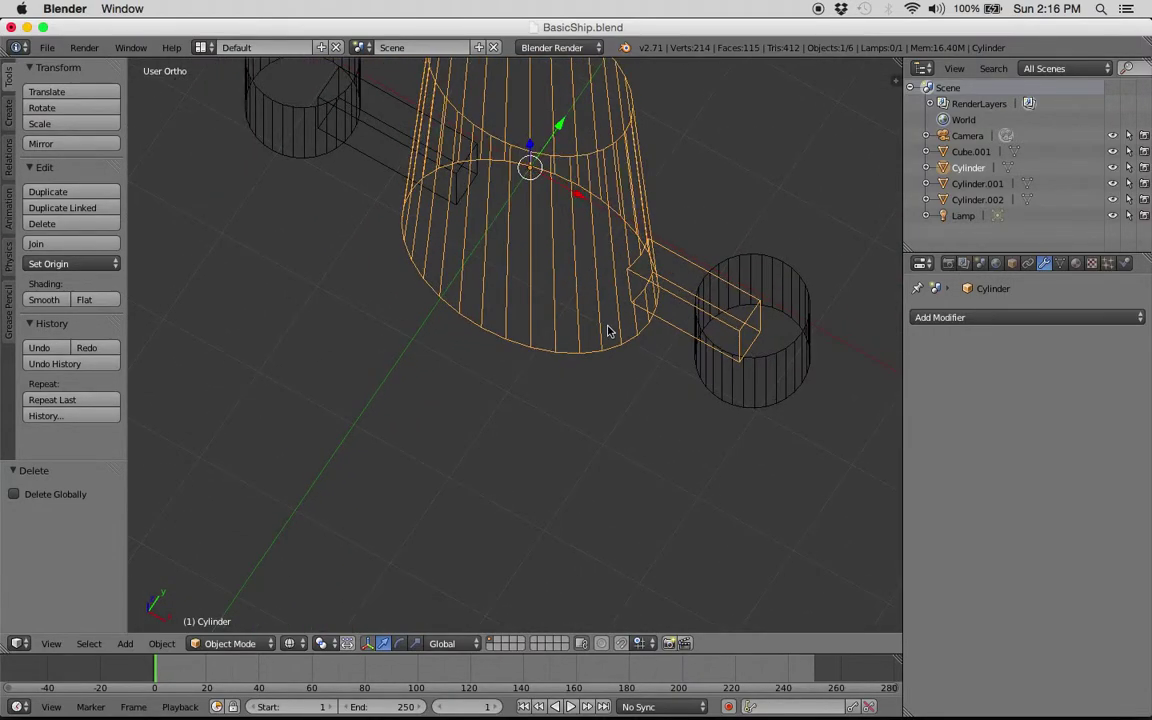
{"action": "scroll", "coordinate": [608, 331], "scroll_direction": "left", "scroll_amount": 3}
{"action": "scroll", "coordinate": [608, 331], "scroll_direction": "left", "scroll_amount": 3}
{"action": "key", "text": "z"}
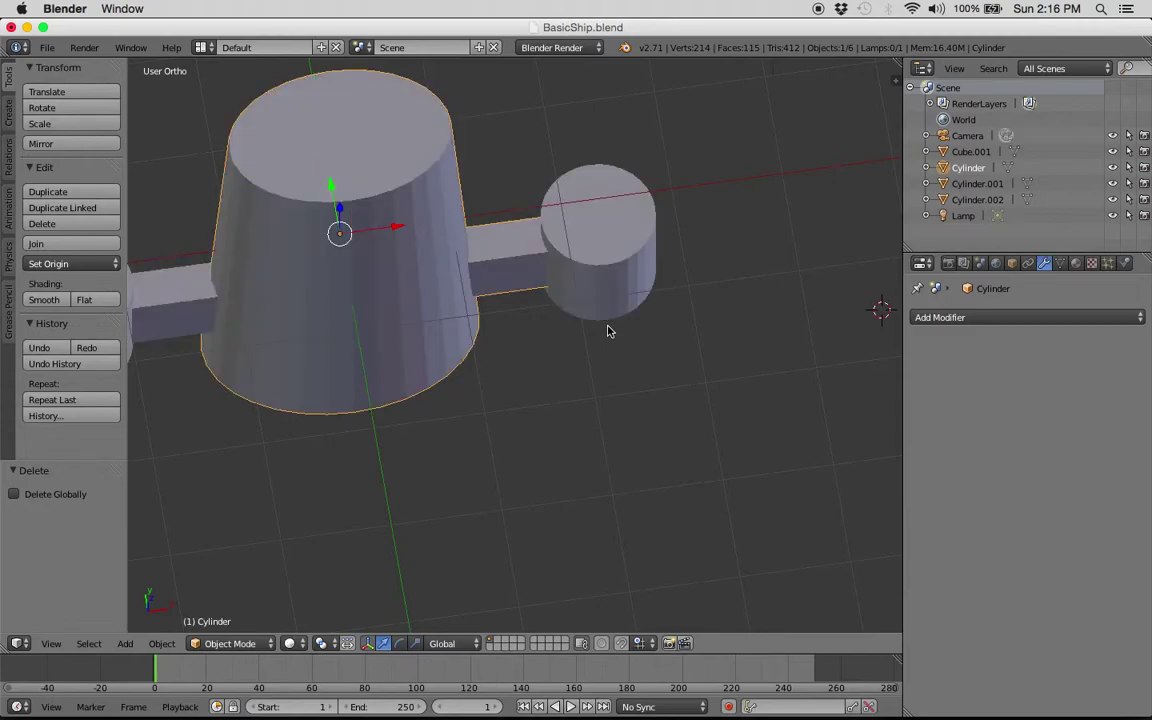
Switch to Front Ortho view and select the main cylinder after briefly picking the right pod
{"action": "key", "text": "KP_1"}
{"action": "scroll", "coordinate": [556, 398], "scroll_direction": "down", "scroll_amount": 6, "text": "shift"}
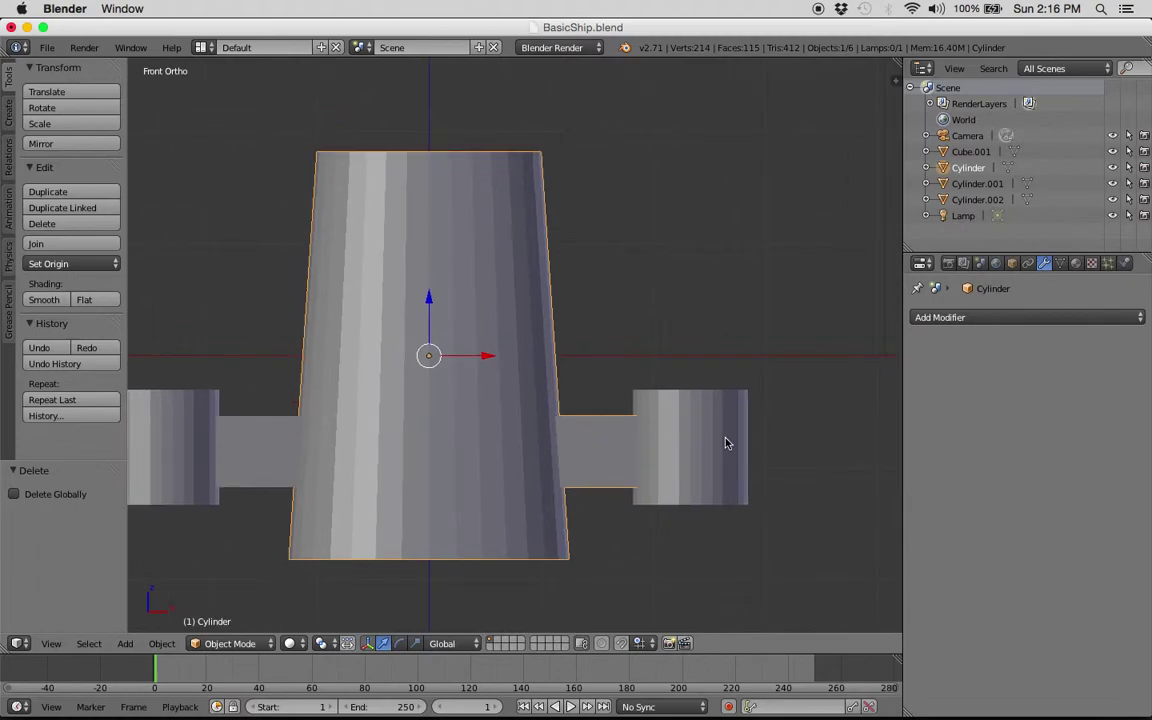
{"action": "right_click", "coordinate": [688, 442]}
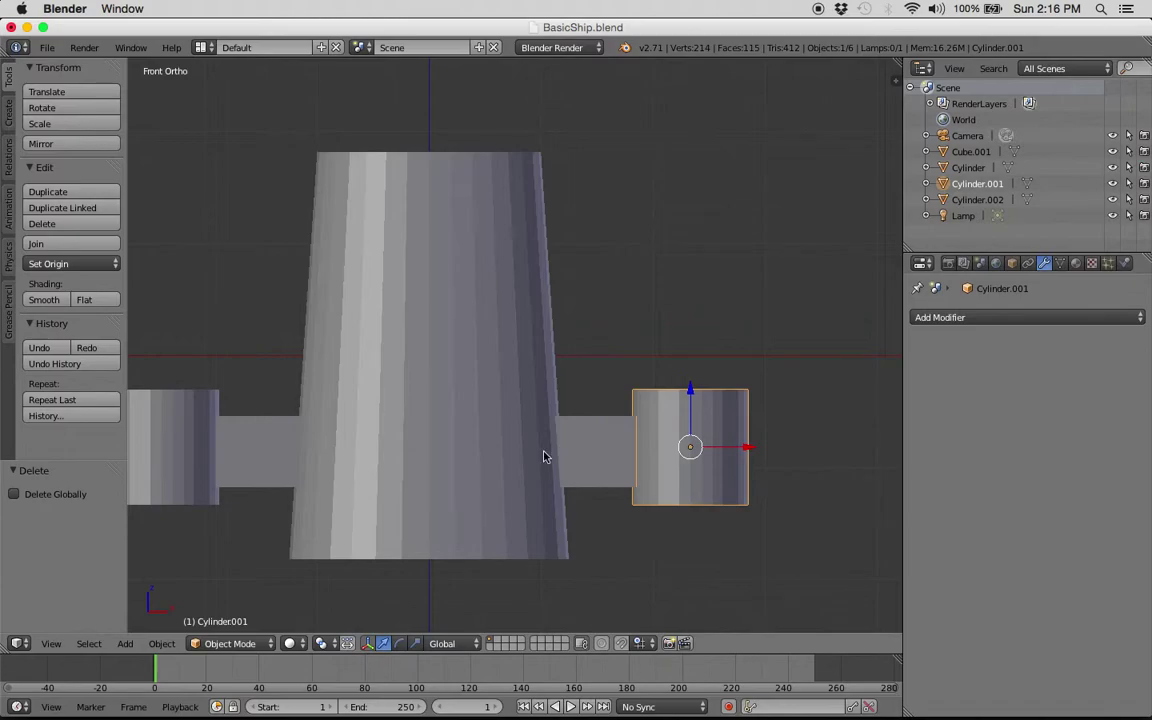
{"action": "right_click", "coordinate": [512, 457]}
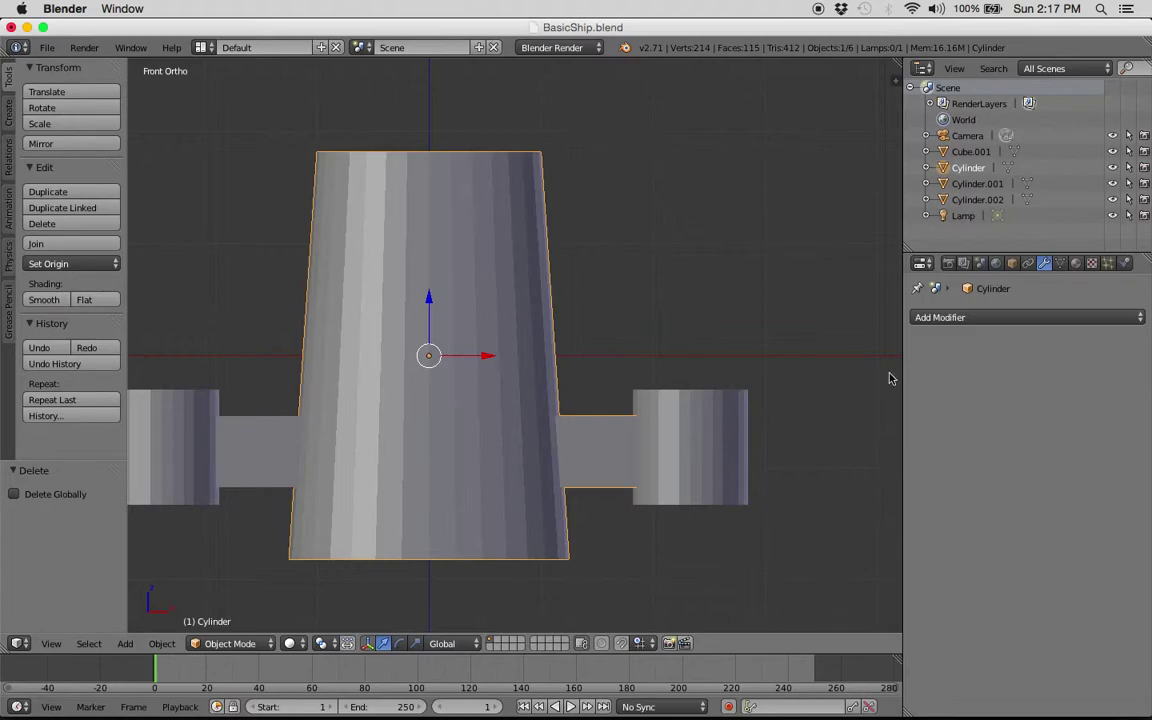
Apply a Boolean Union with the right pod Cylinder.001 to the hull, then select Cylinder.001
{"action": "left_click", "coordinate": [985, 318]}
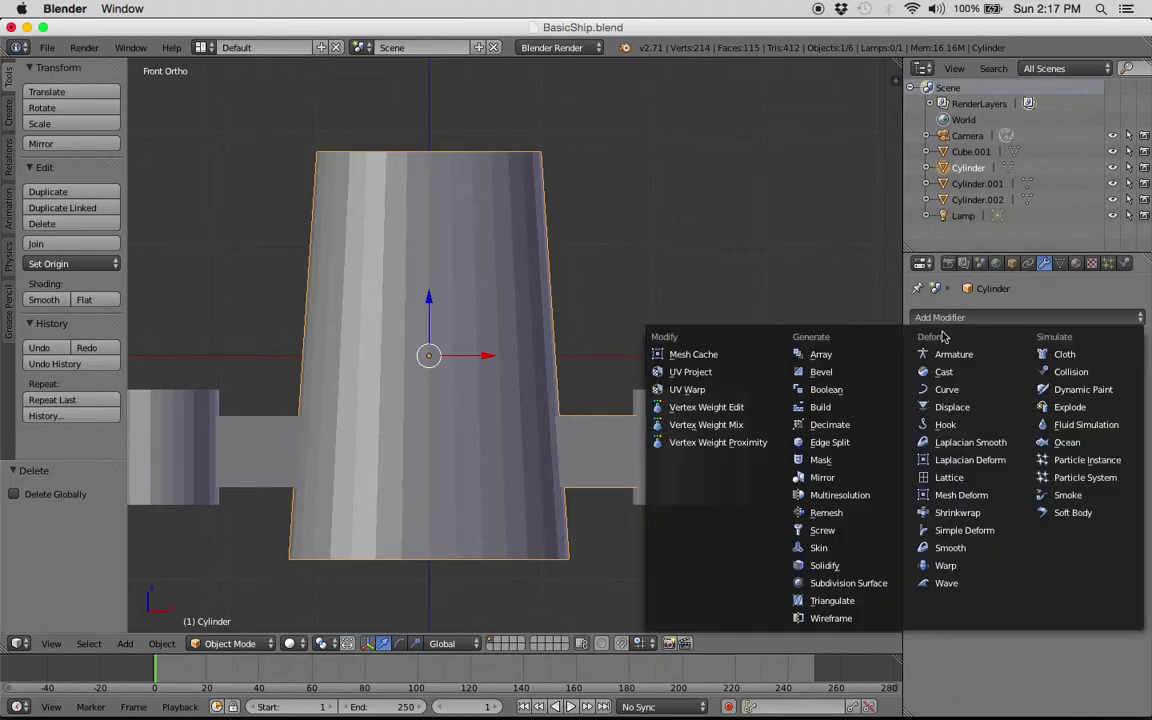
{"action": "left_click", "coordinate": [824, 389]}
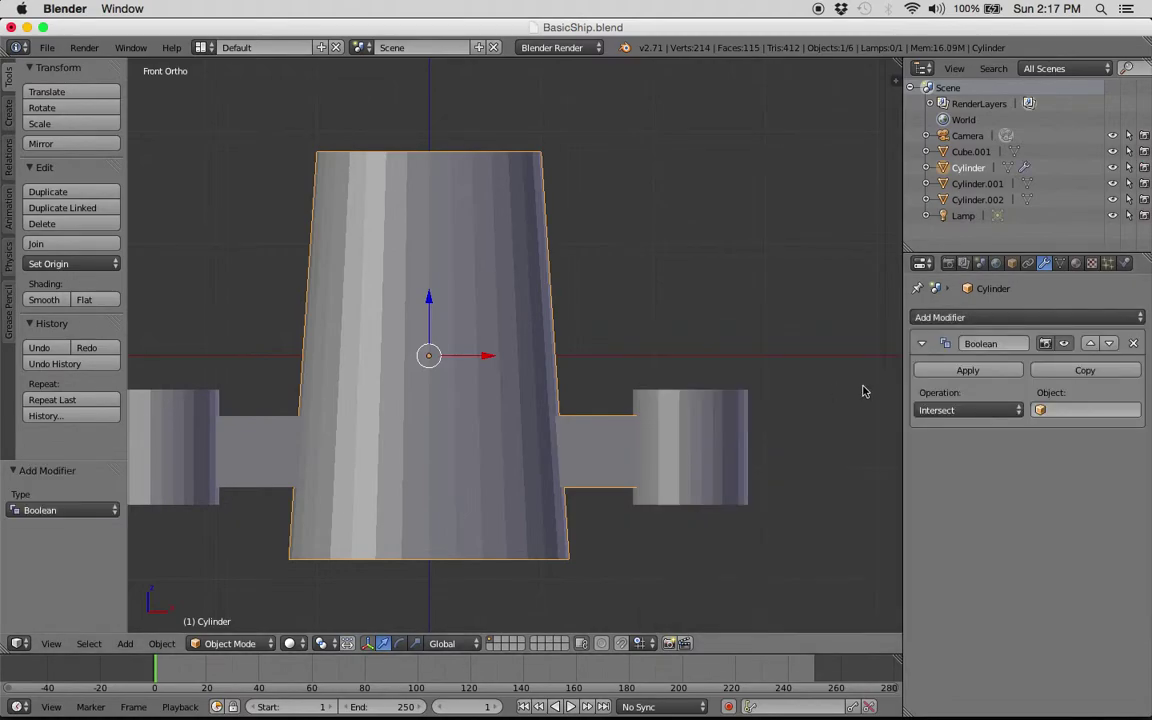
{"action": "left_click", "coordinate": [965, 410]}
{"action": "left_click", "coordinate": [957, 375]}
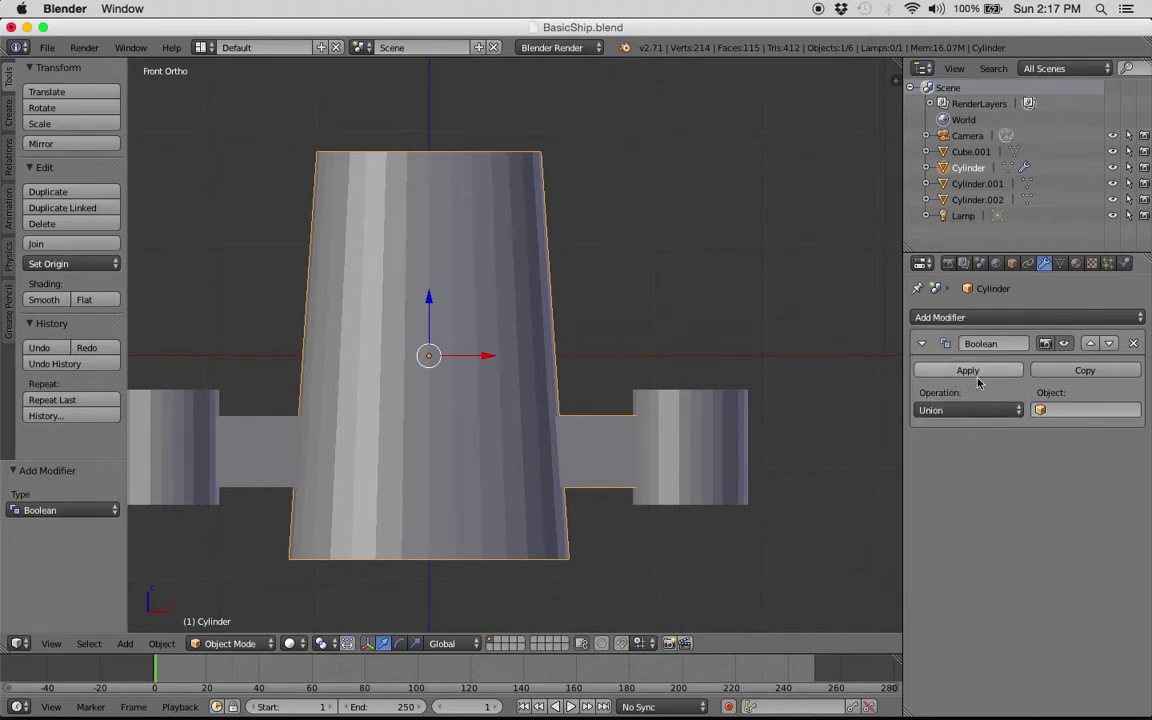
{"action": "left_click", "coordinate": [1058, 411]}
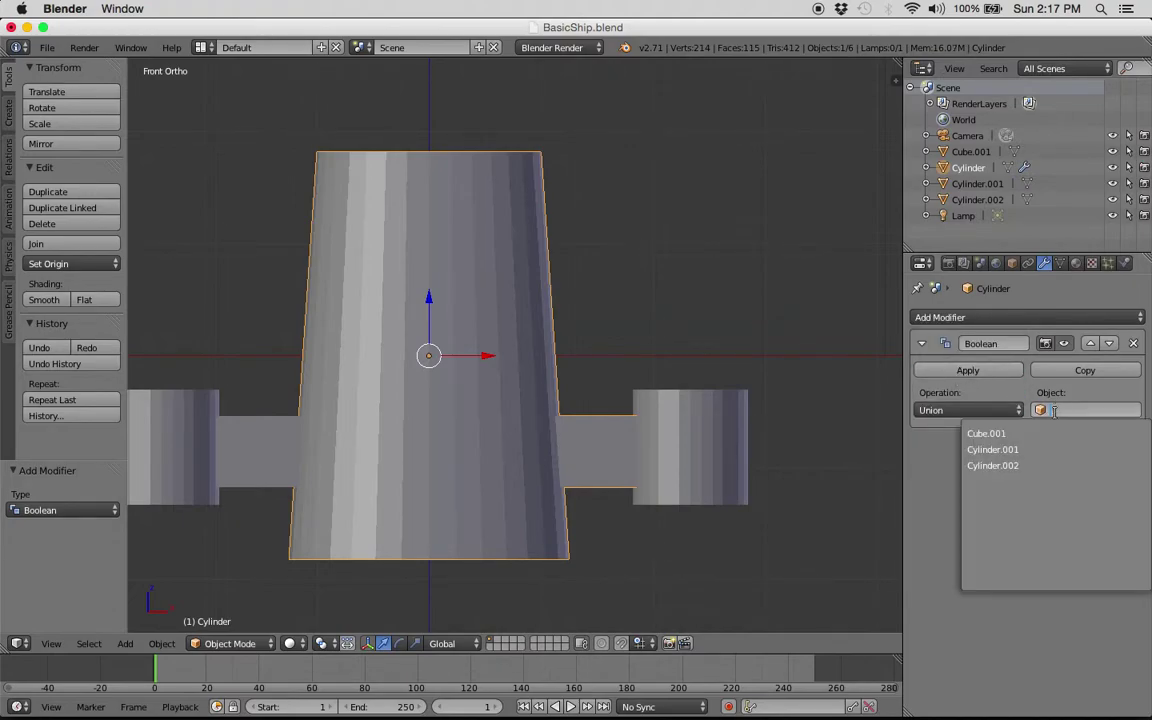
{"action": "left_click", "coordinate": [995, 449]}
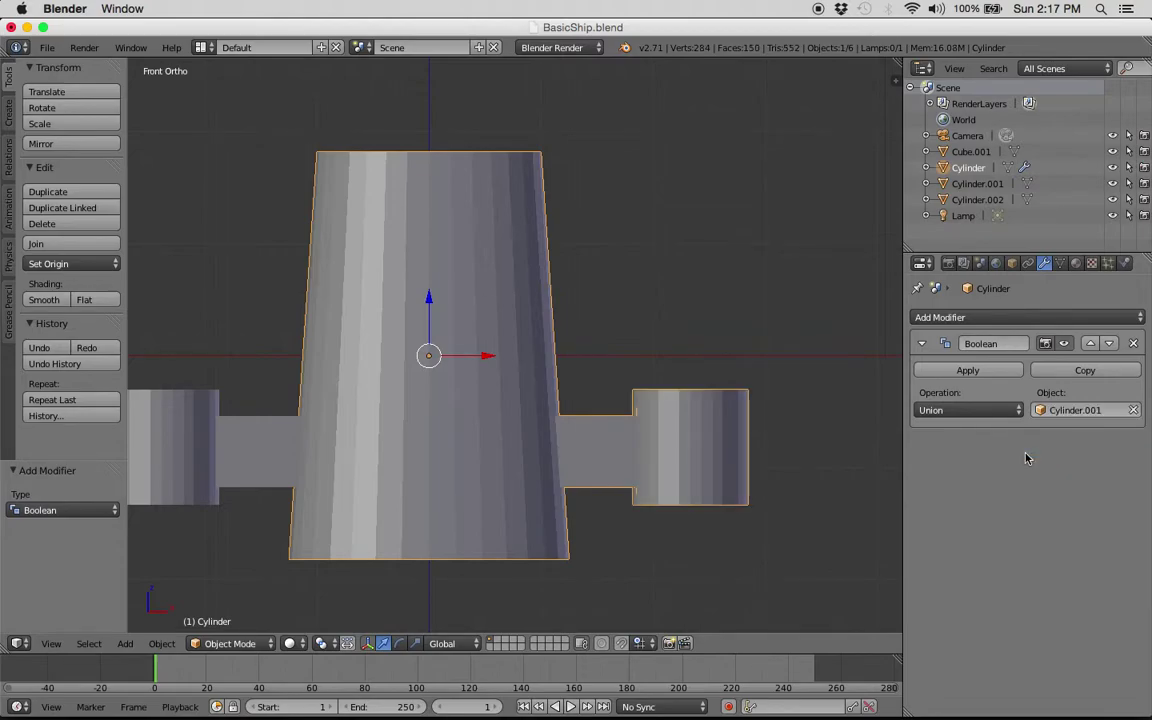
{"action": "left_click", "coordinate": [970, 371]}
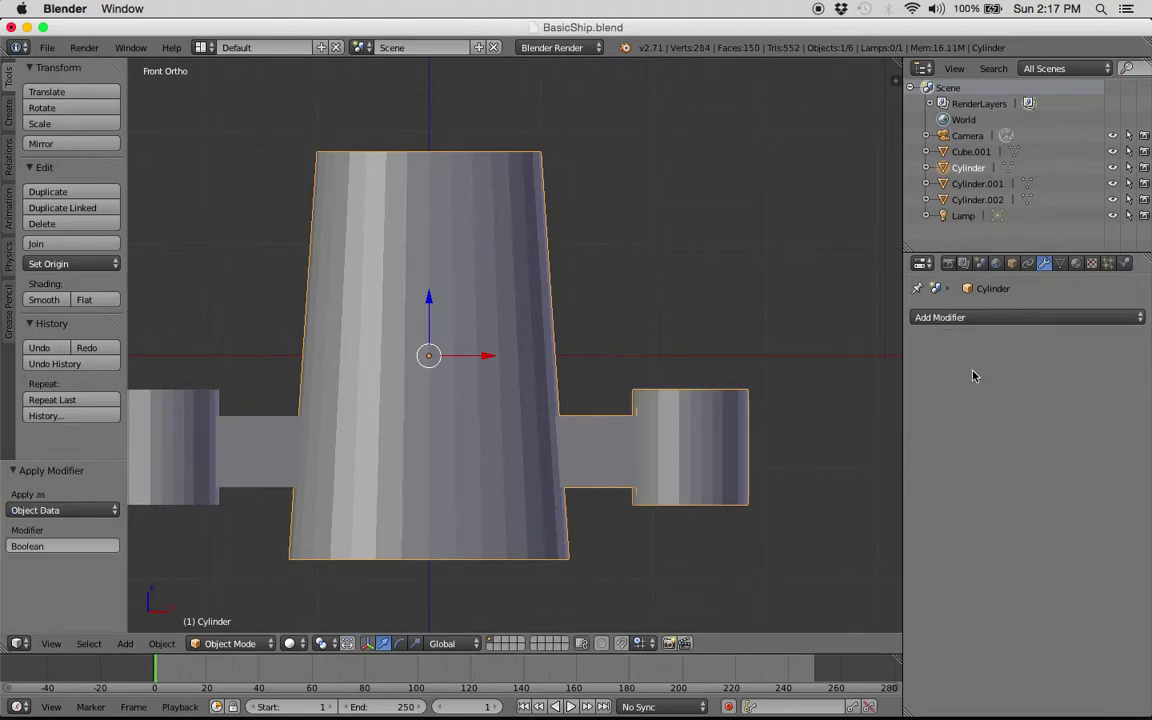
{"action": "left_click", "coordinate": [986, 185]}
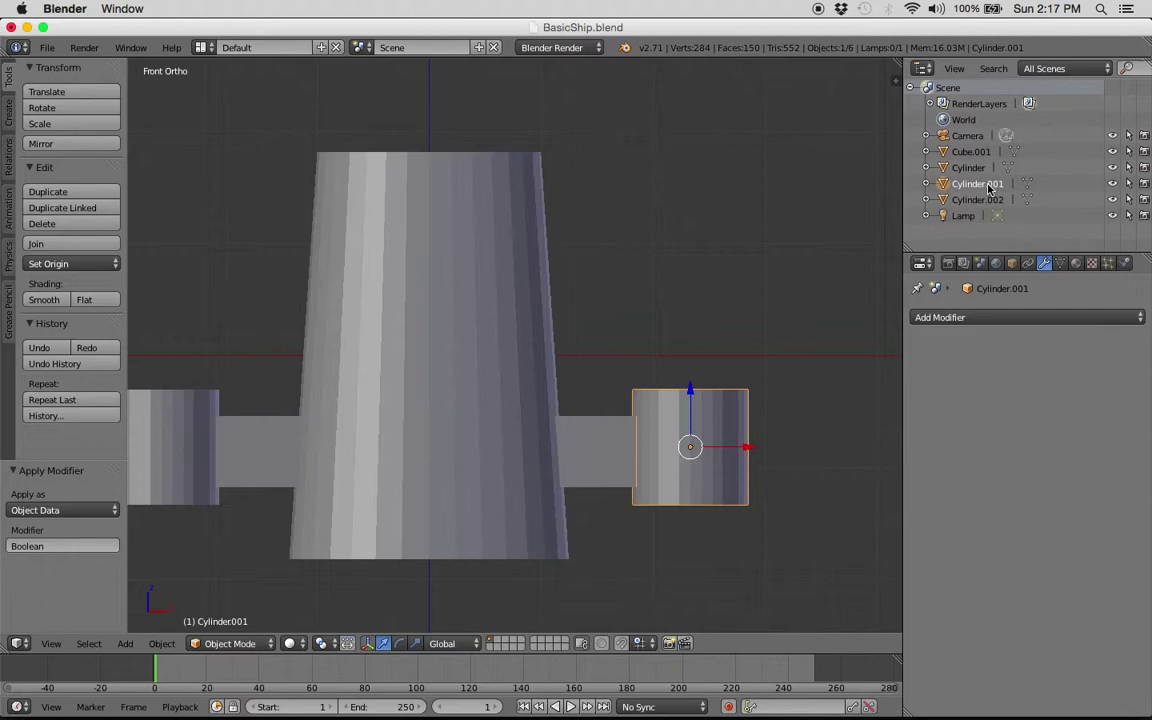
Delete the leftover Cylinder.001 object and reselect the main cylinder
{"action": "key", "text": "x"}
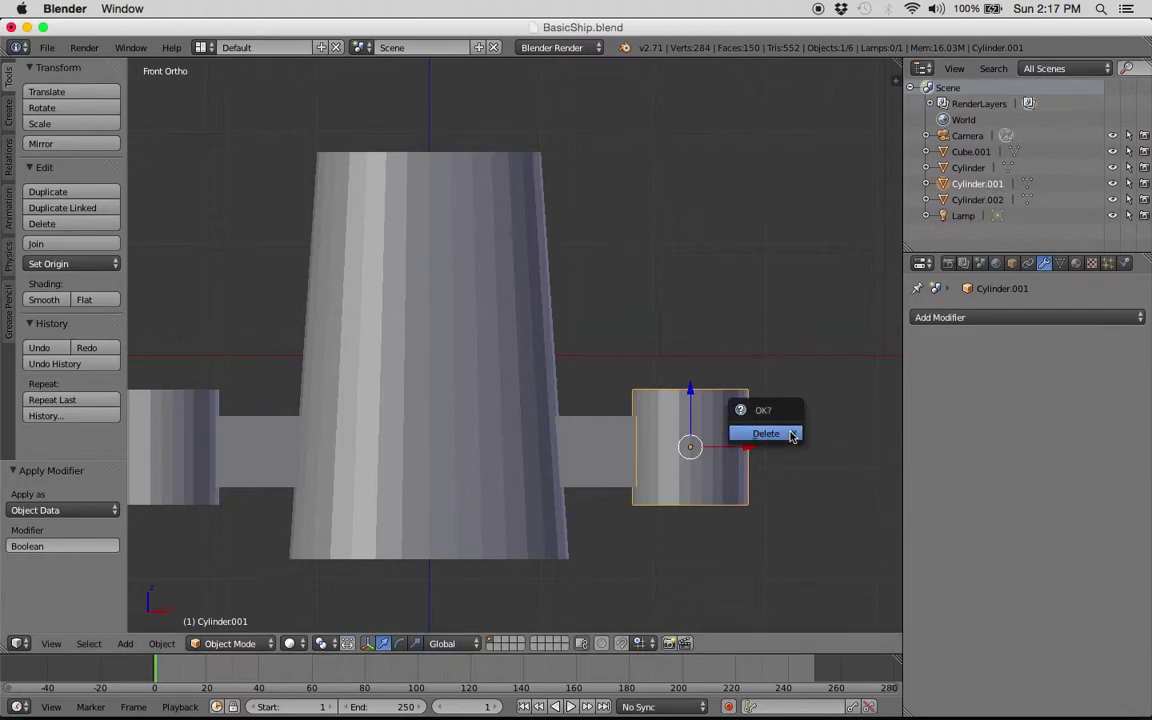
{"action": "left_click", "coordinate": [790, 435]}
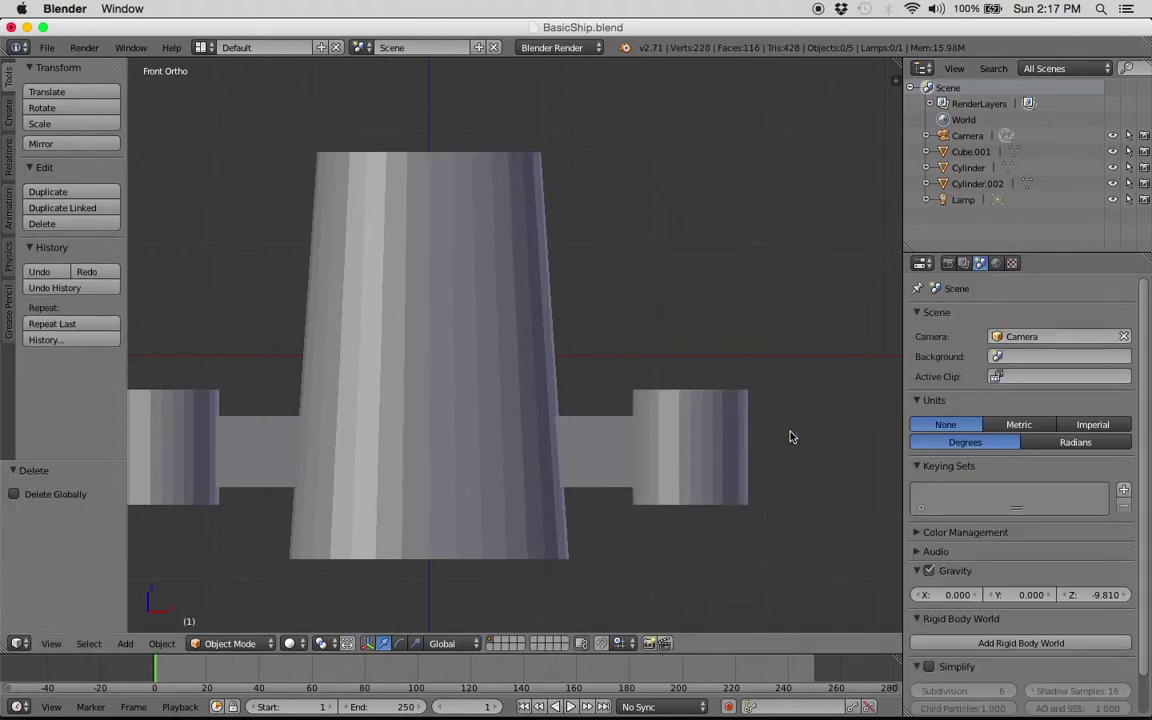
{"action": "right_click", "coordinate": [527, 477]}
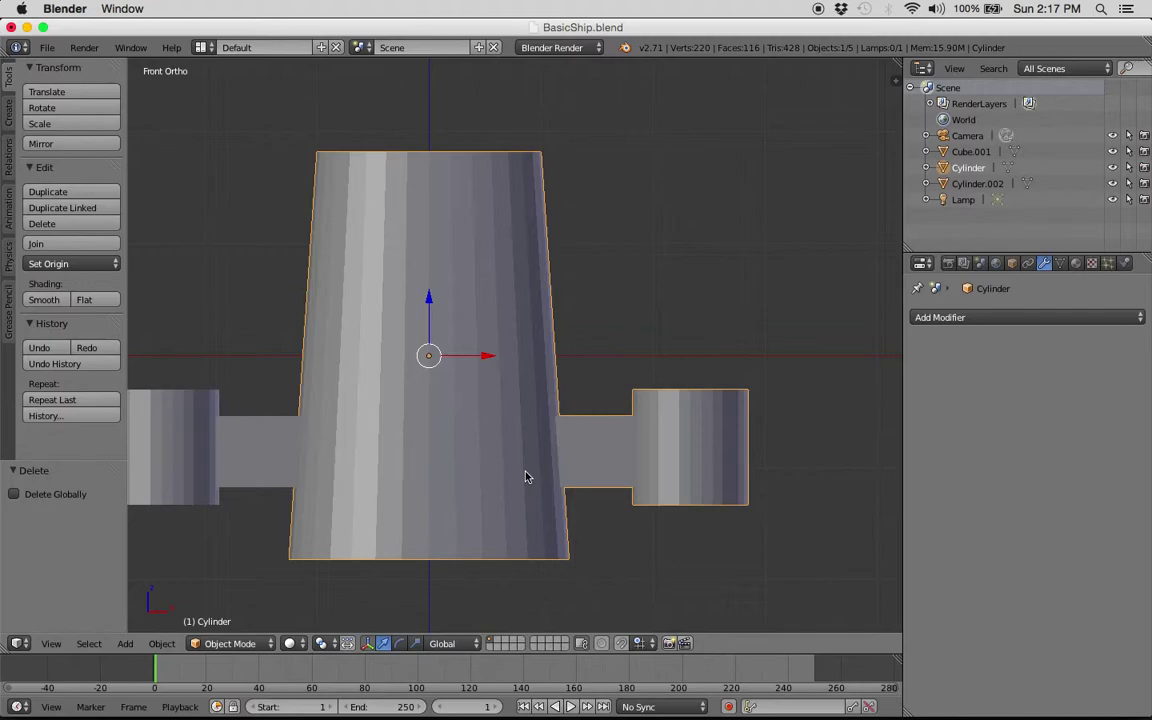
Inspect the ship in wireframe, toggle select-all, and return to solid shading
{"action": "key", "text": "z"}
{"action": "scroll", "coordinate": [598, 477], "scroll_direction": "down", "scroll_amount": 5}
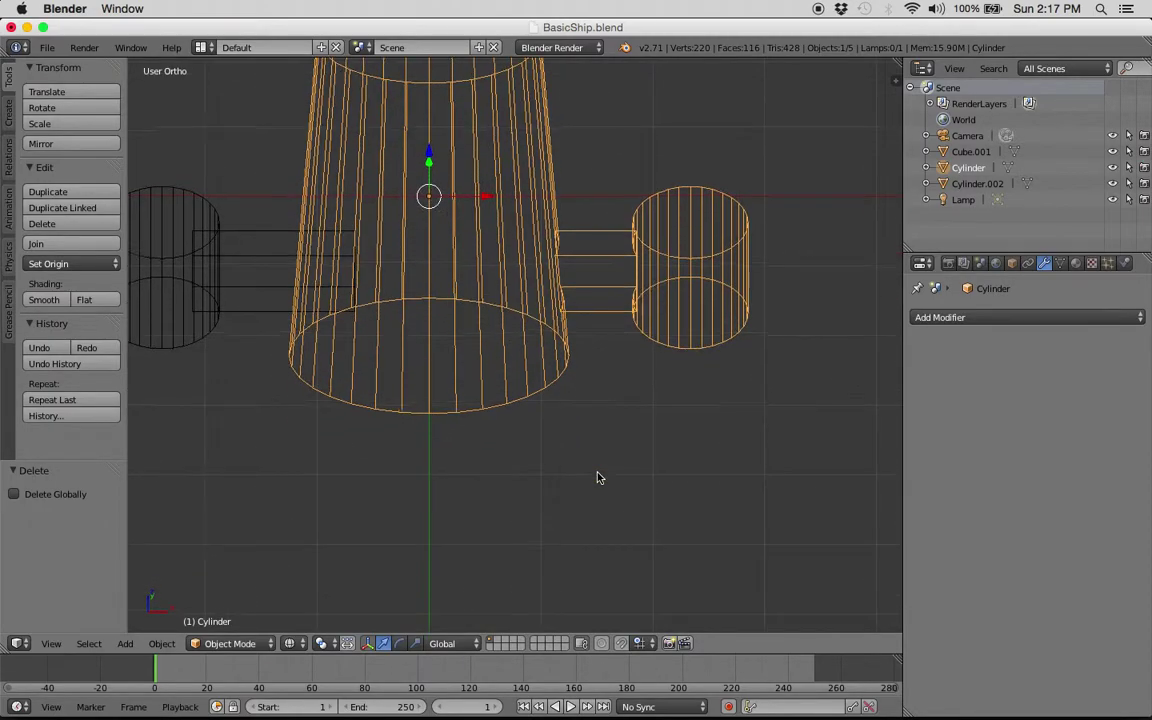
{"action": "scroll", "coordinate": [598, 477], "scroll_direction": "up", "scroll_amount": 5}
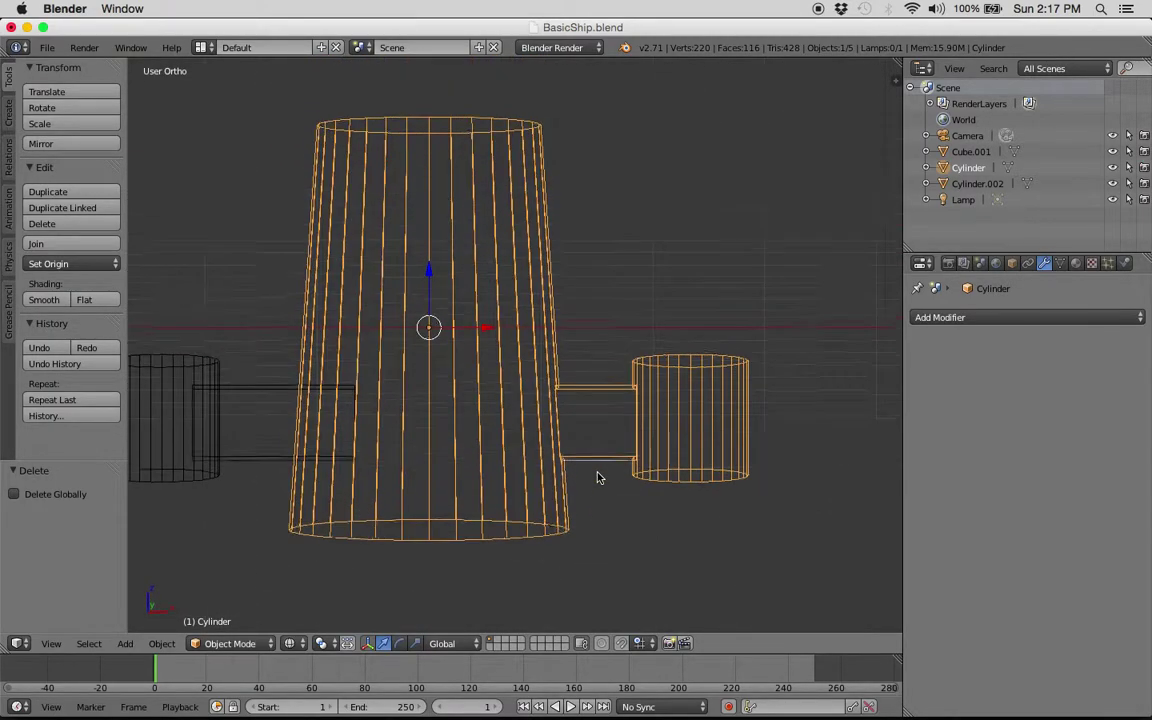
{"action": "scroll", "coordinate": [598, 477], "scroll_direction": "up", "scroll_amount": 2}
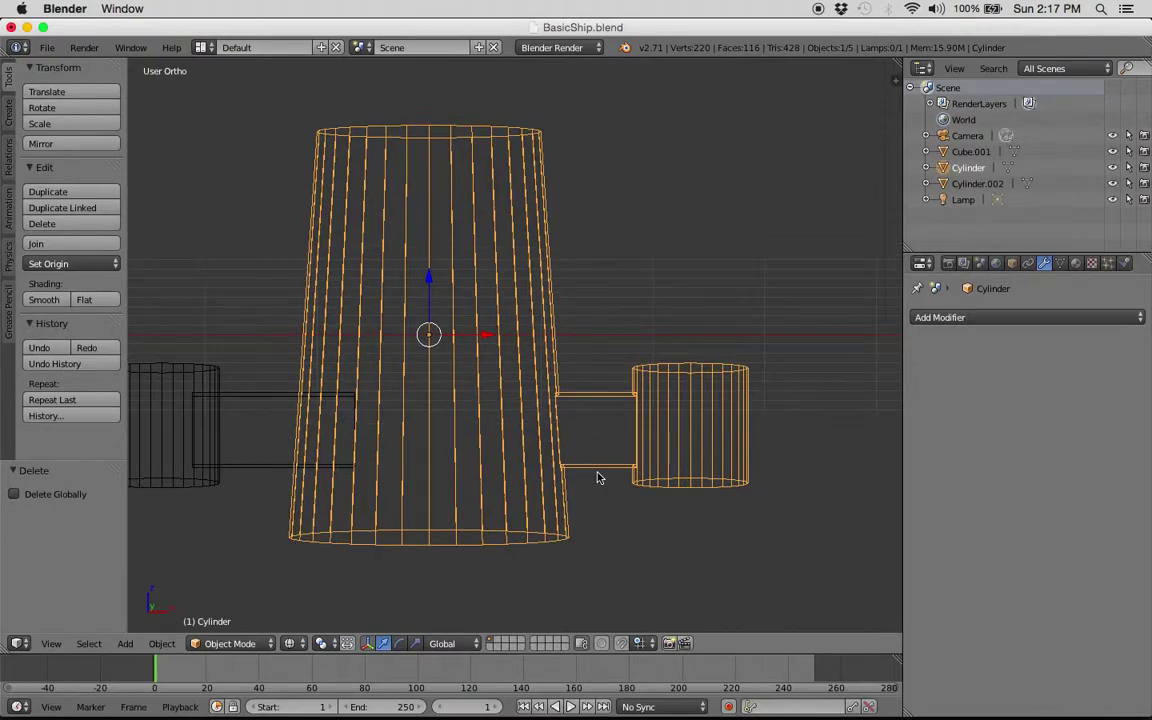
{"action": "key", "text": "a"}
{"action": "key", "text": "a"}
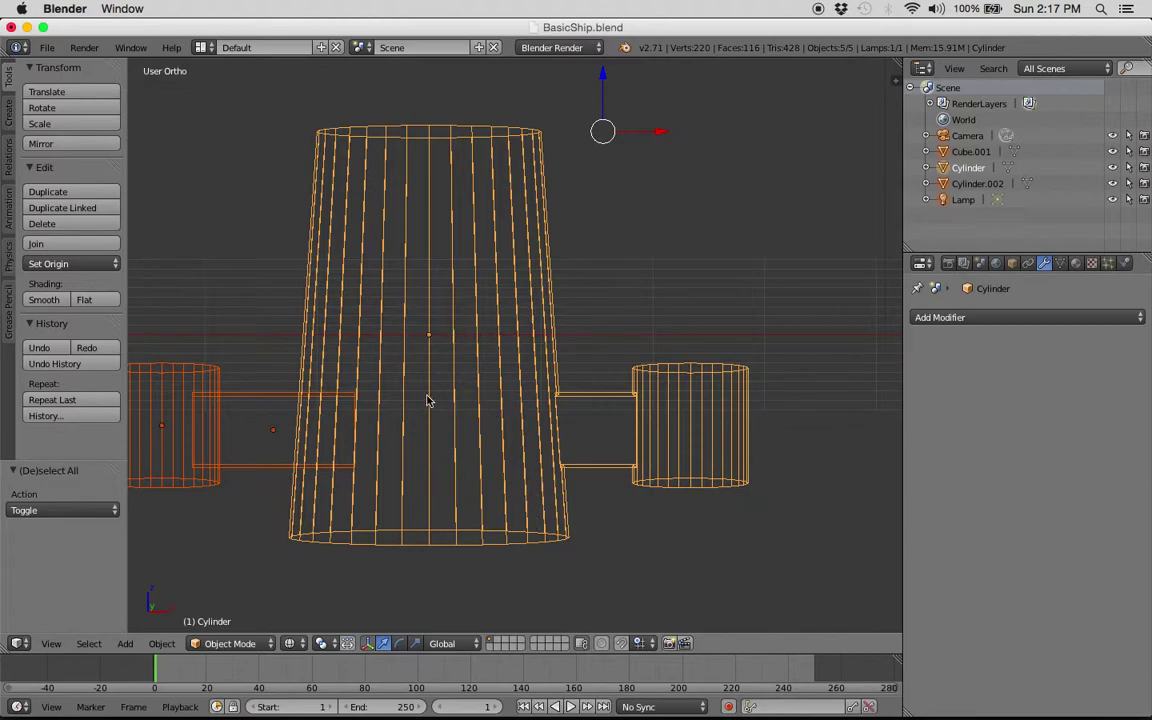
{"action": "key", "text": "a"}
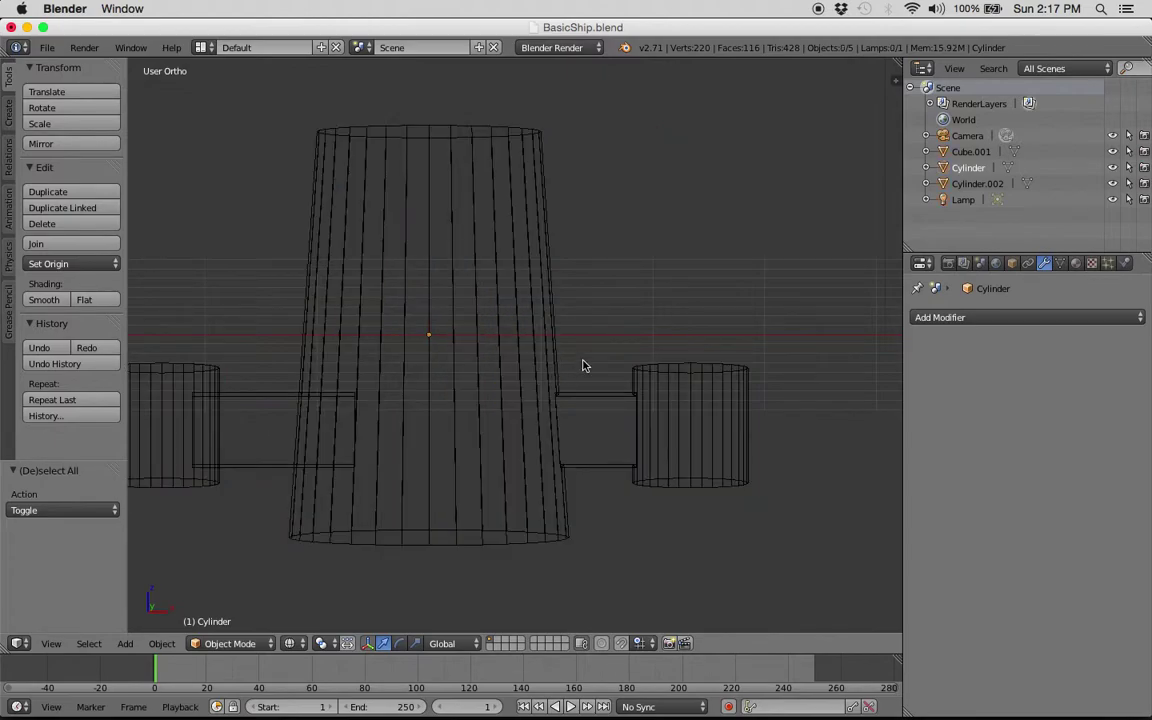
{"action": "key", "text": "a"}
{"action": "key", "text": "z"}
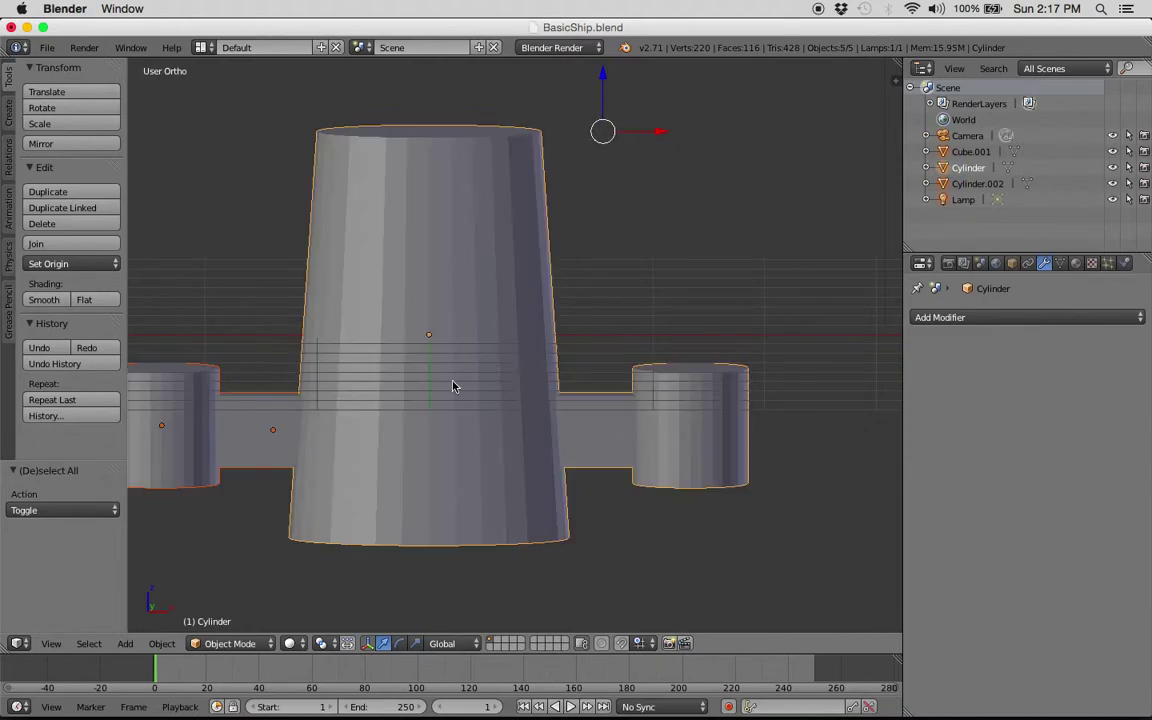
{"action": "scroll", "coordinate": [452, 386], "scroll_direction": "up", "scroll_amount": 5}
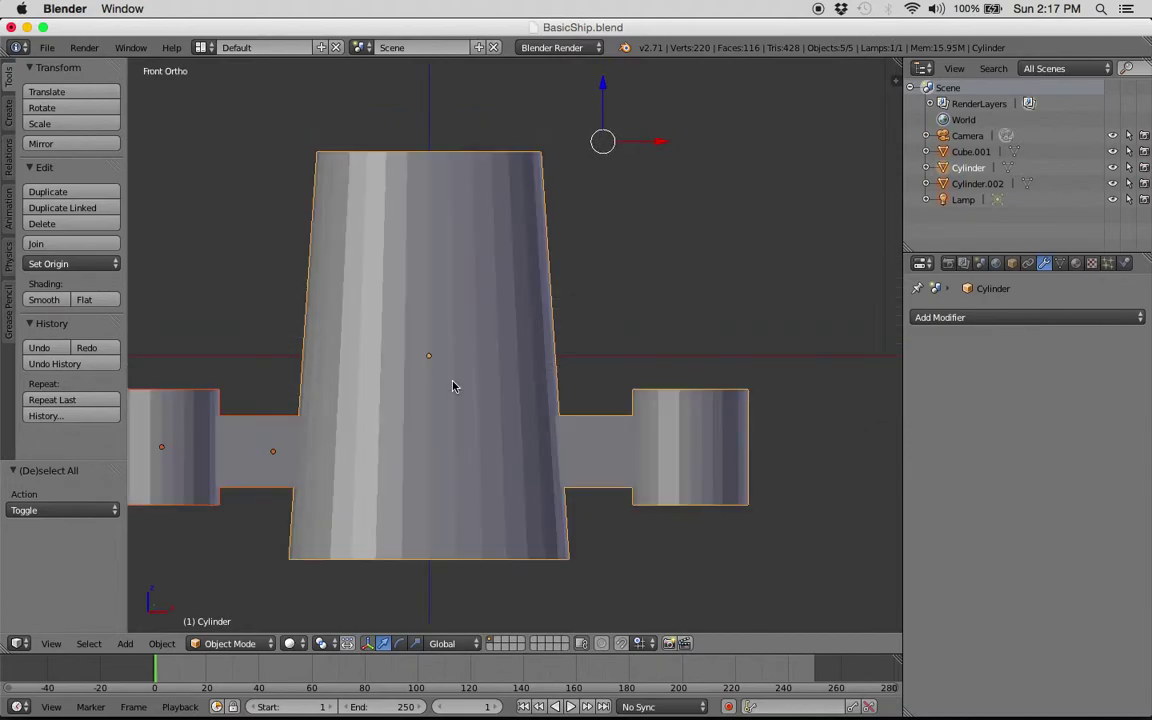
{"action": "scroll", "coordinate": [452, 386], "scroll_direction": "up", "scroll_amount": 5, "text": "ctrl"}
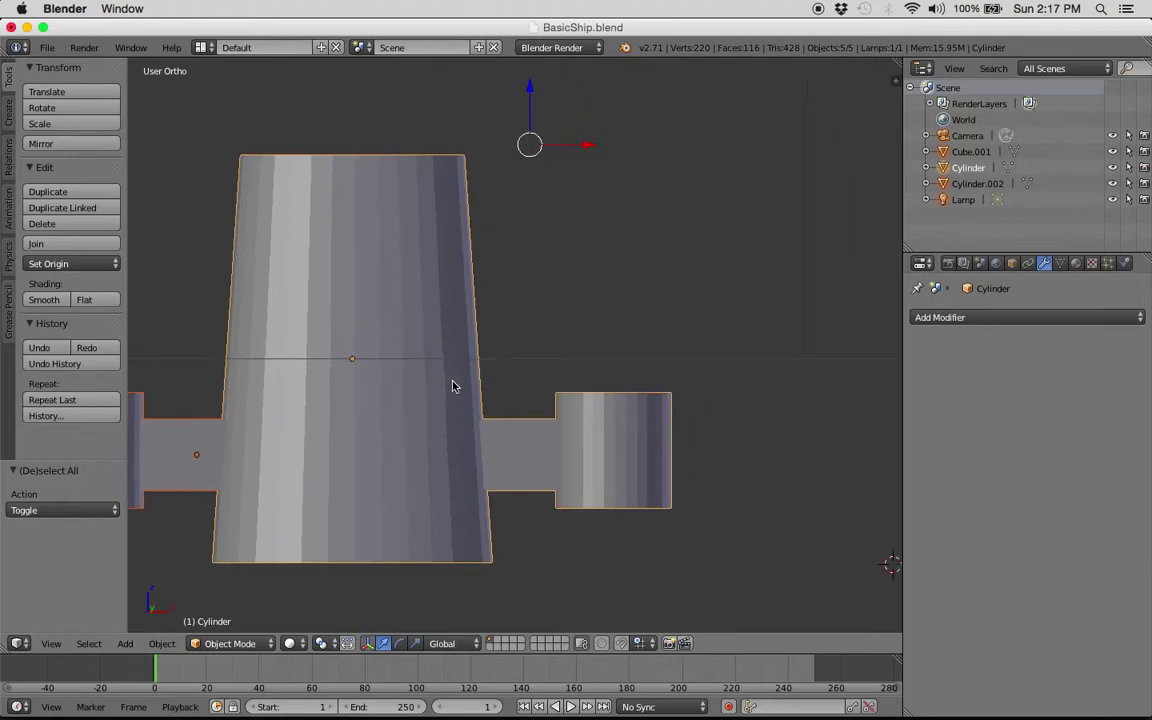
{"action": "scroll", "coordinate": [452, 386], "scroll_direction": "down", "scroll_amount": 2, "text": "ctrl"}
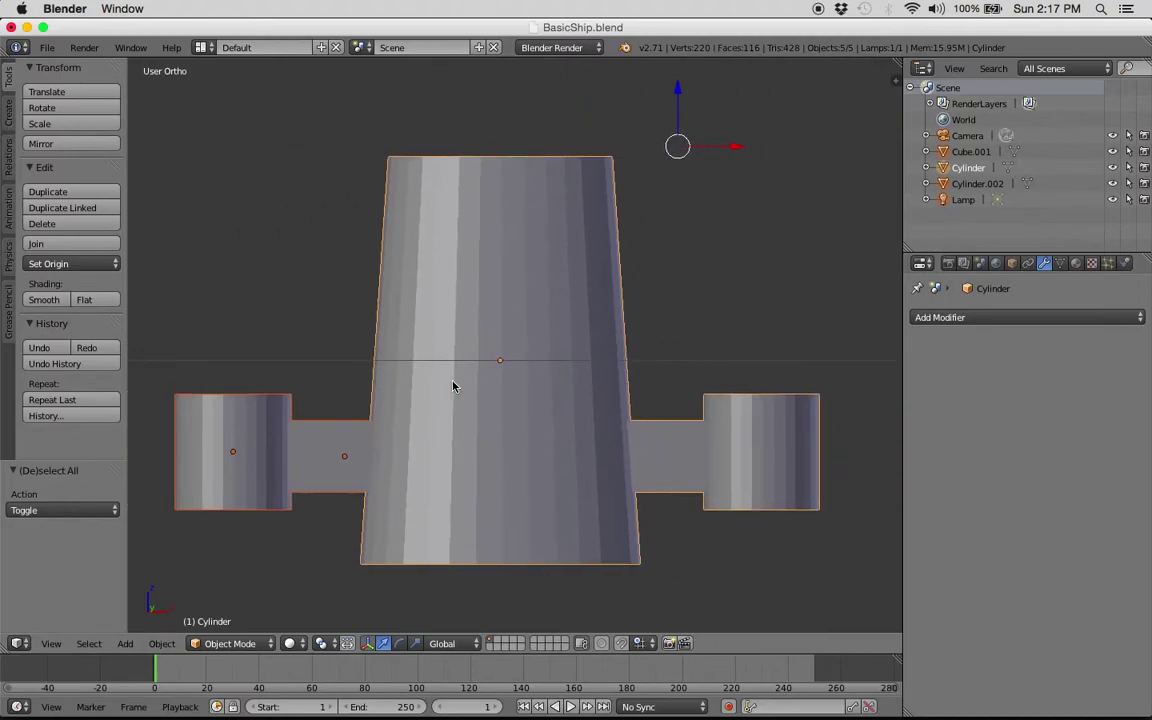
Clear the selection and make the main cylinder the only selected object
{"action": "key", "text": "a"}
{"action": "right_click", "coordinate": [523, 416]}
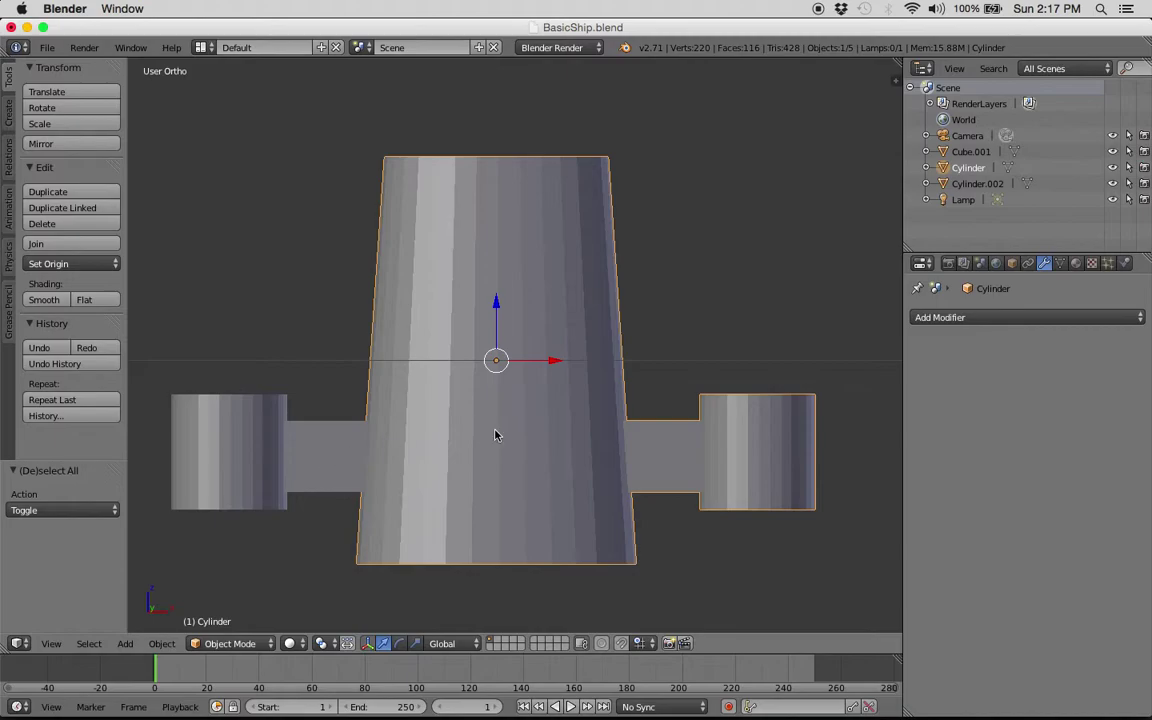
{"action": "right_click", "coordinate": [325, 457]}
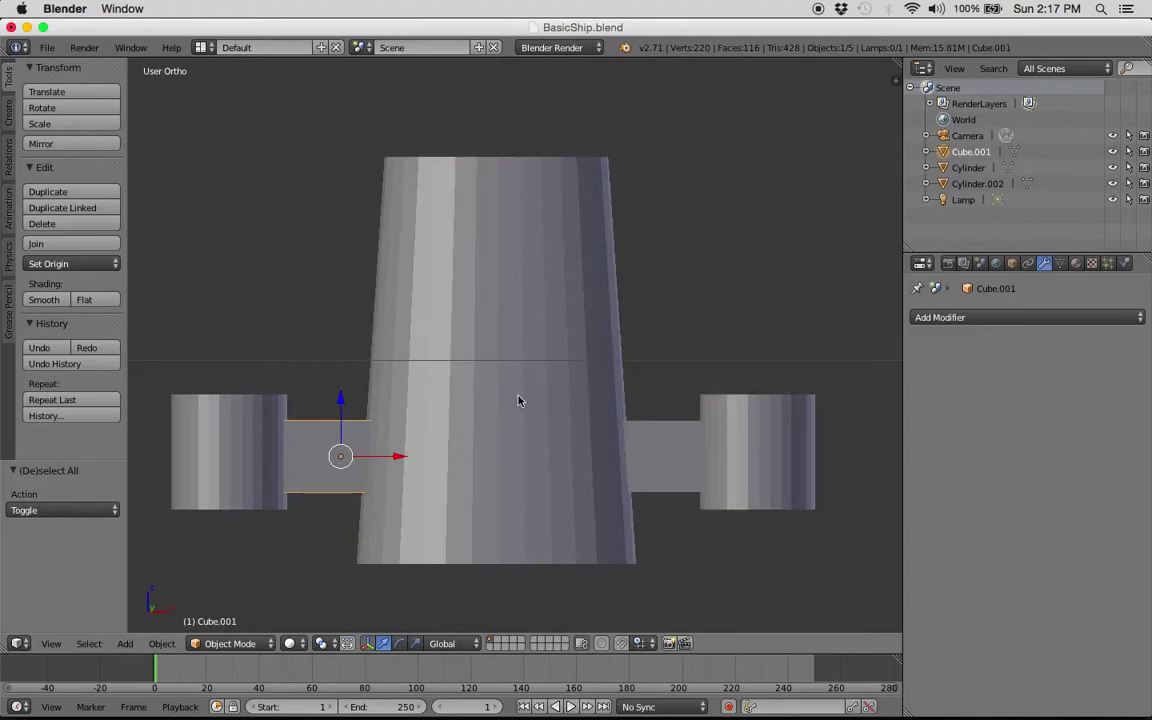
{"action": "right_click", "coordinate": [488, 465]}
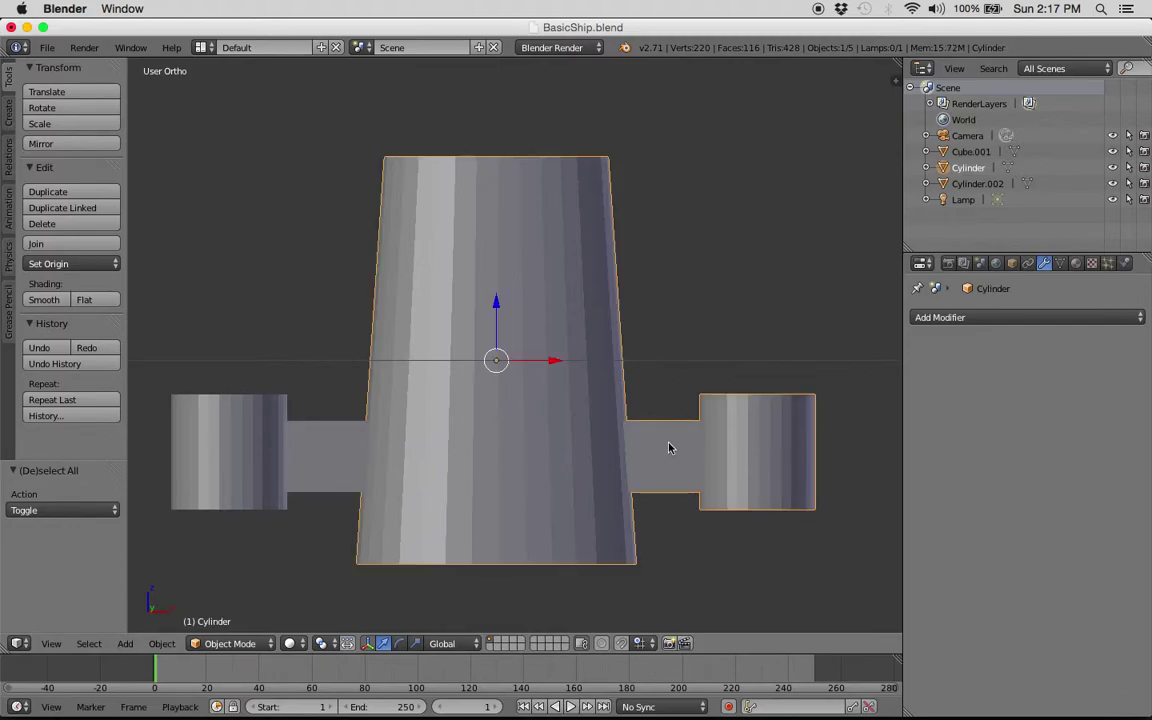
Union Cube.001 into the hull with an applied Boolean modifier
{"action": "left_click", "coordinate": [957, 318]}
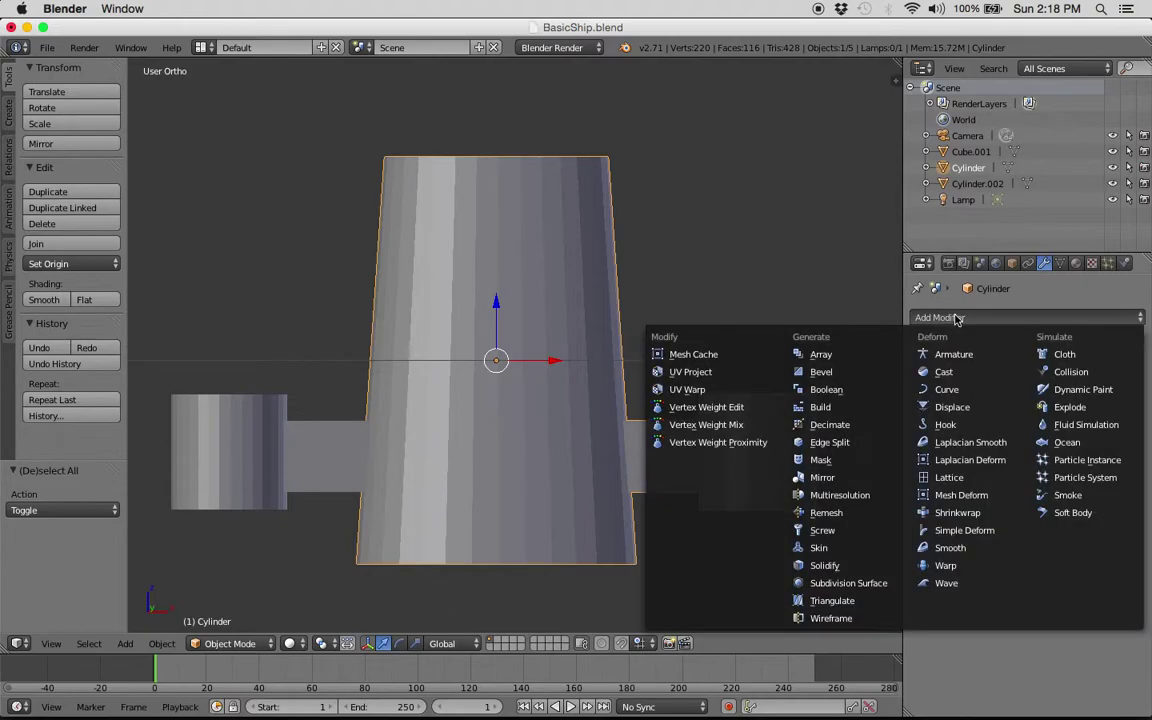
{"action": "left_click", "coordinate": [827, 394]}
{"action": "left_click", "coordinate": [967, 410]}
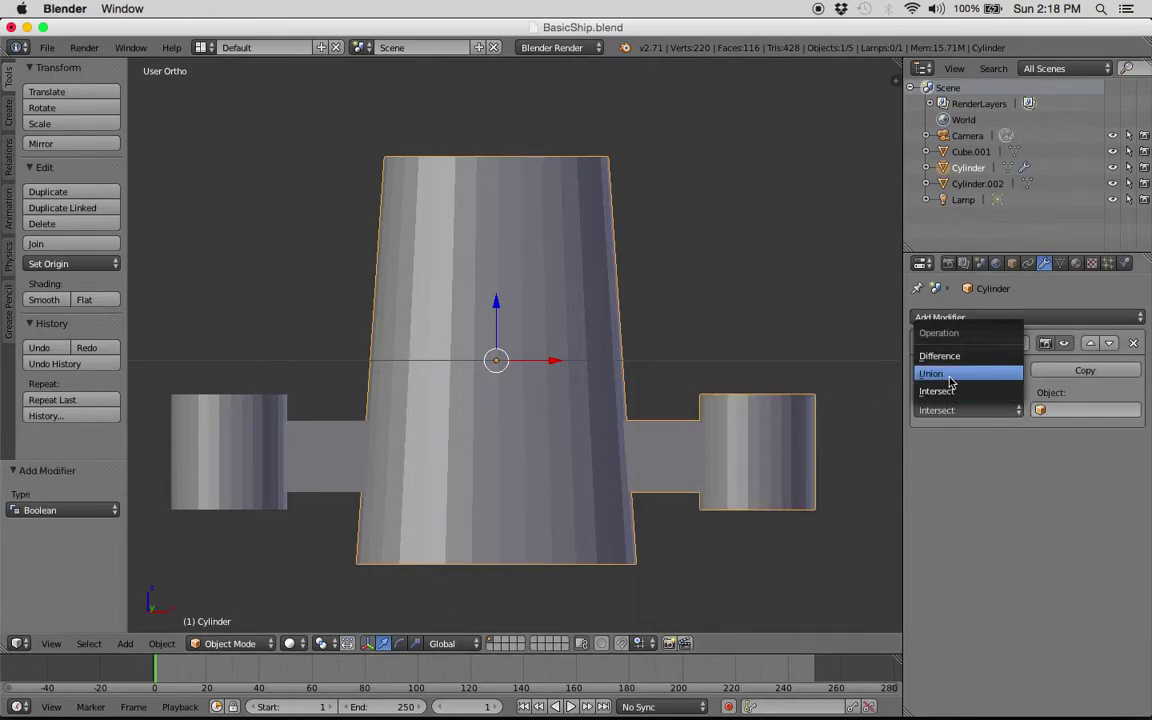
{"action": "left_click", "coordinate": [950, 376]}
{"action": "left_click", "coordinate": [1050, 410]}
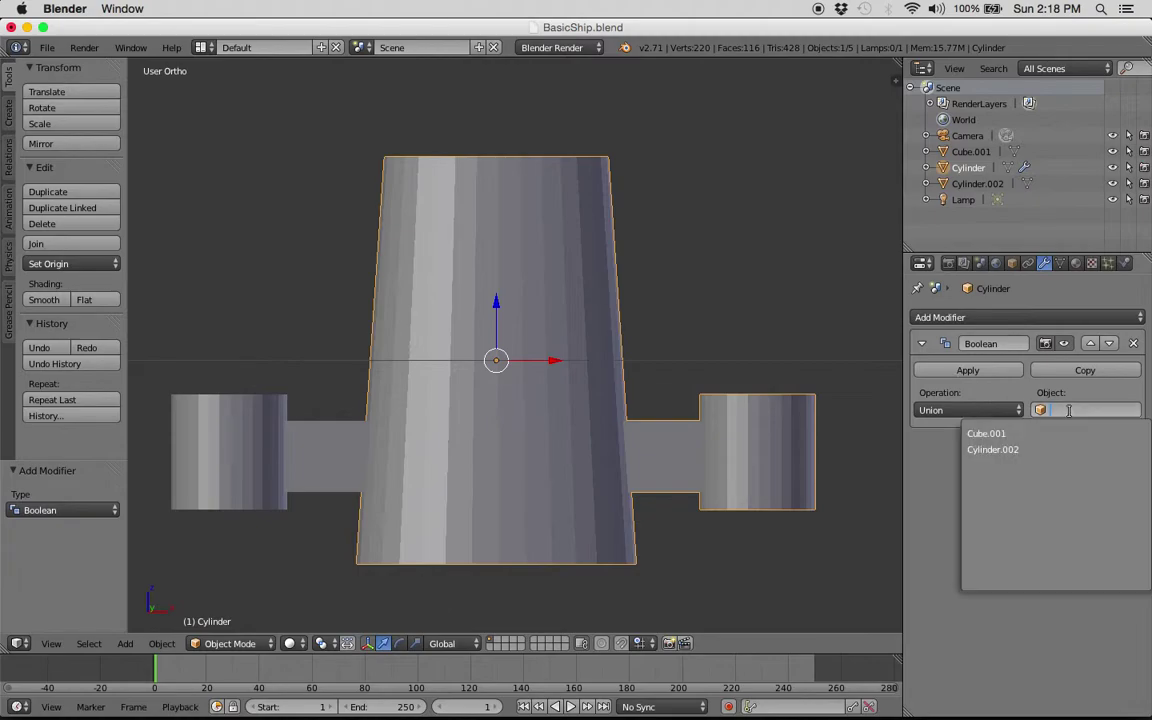
{"action": "left_click", "coordinate": [1004, 434]}
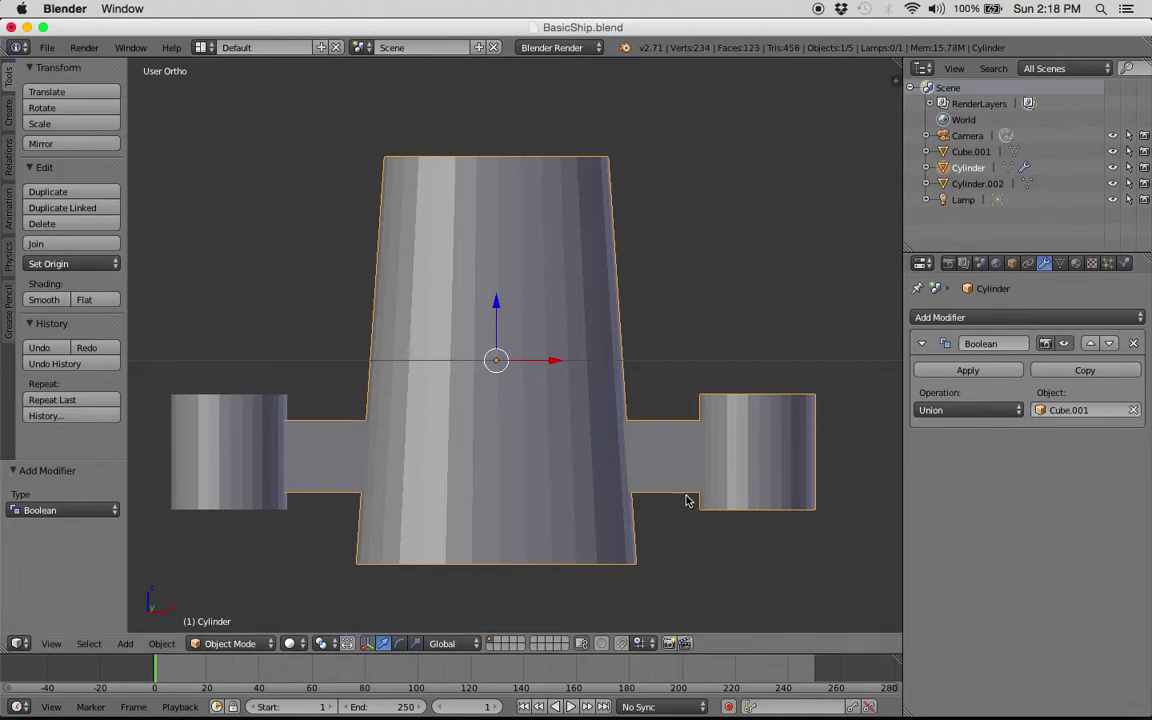
{"action": "left_click", "coordinate": [1000, 371]}
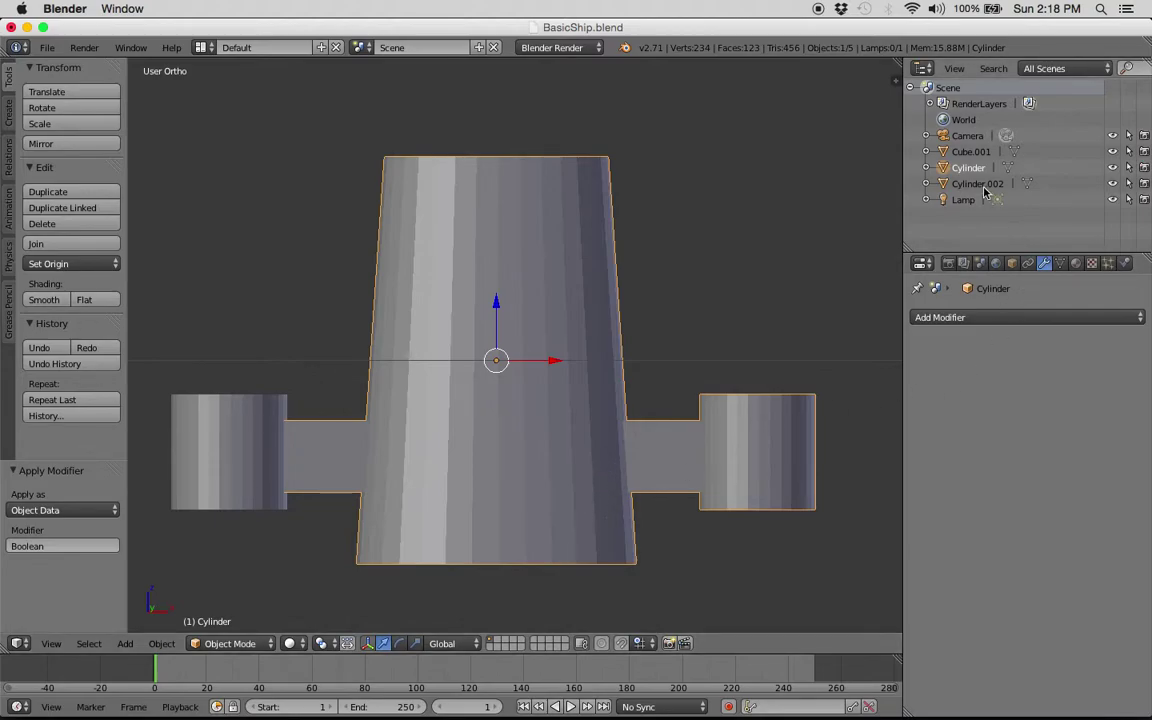
Delete the leftover Cube.001 object from the scene
{"action": "left_click", "coordinate": [975, 152]}
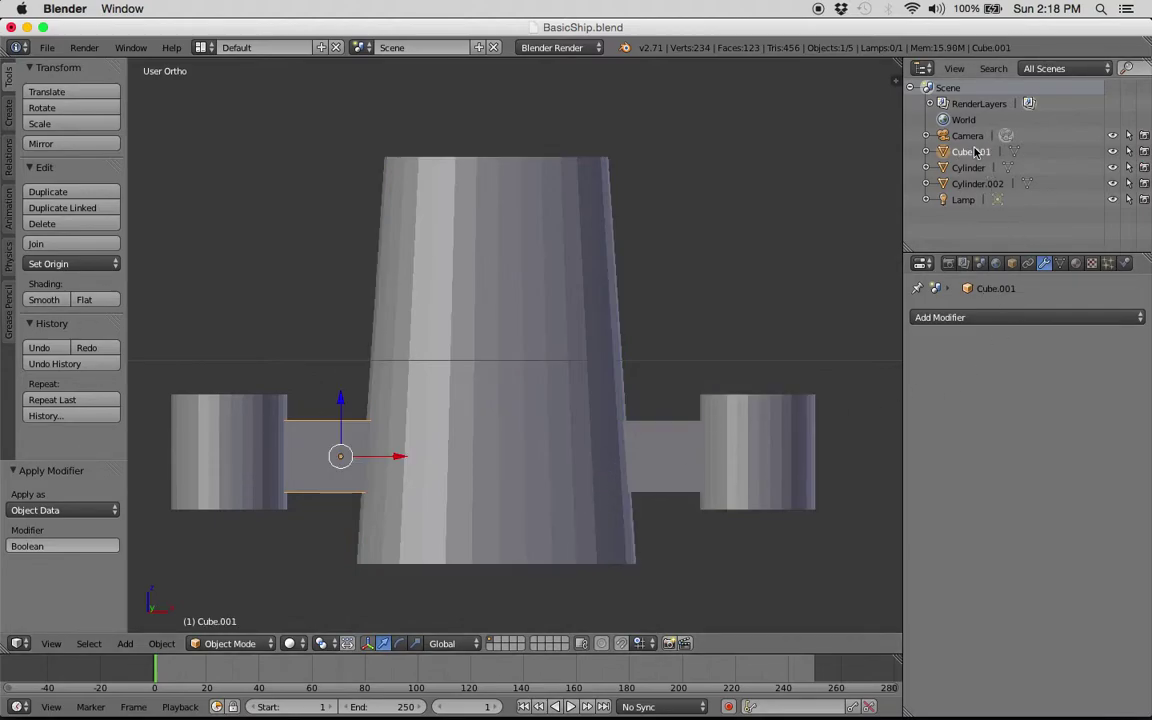
{"action": "key", "text": "x"}
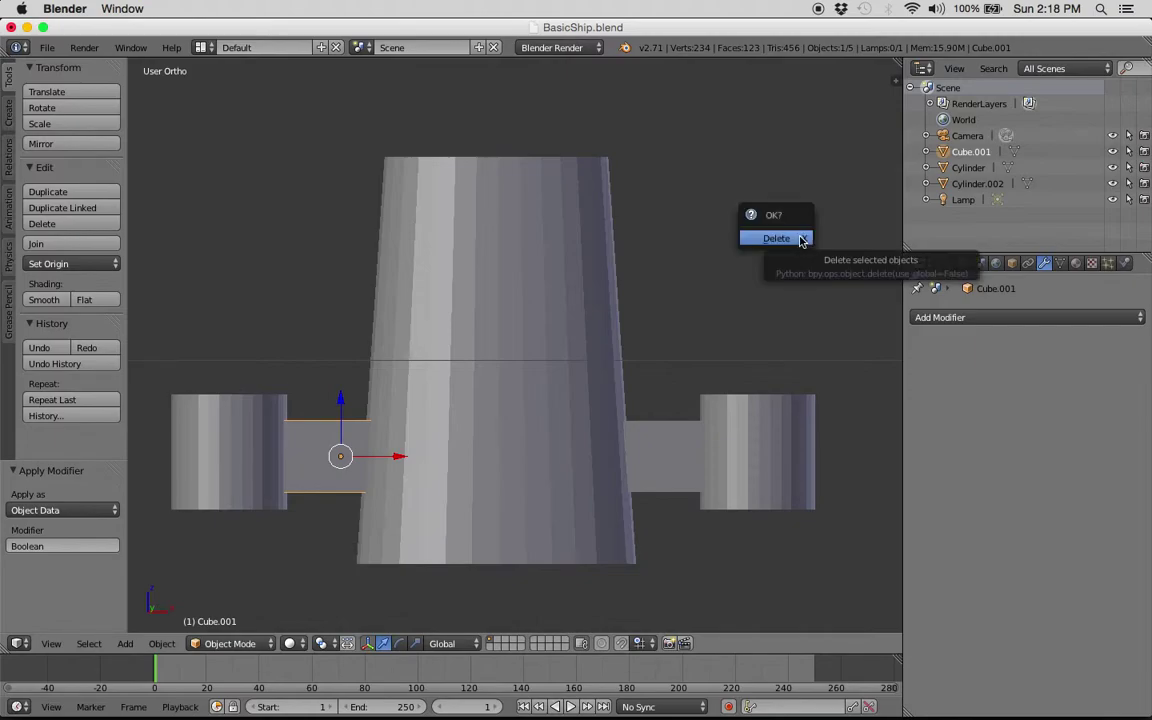
{"action": "left_click", "coordinate": [777, 238]}
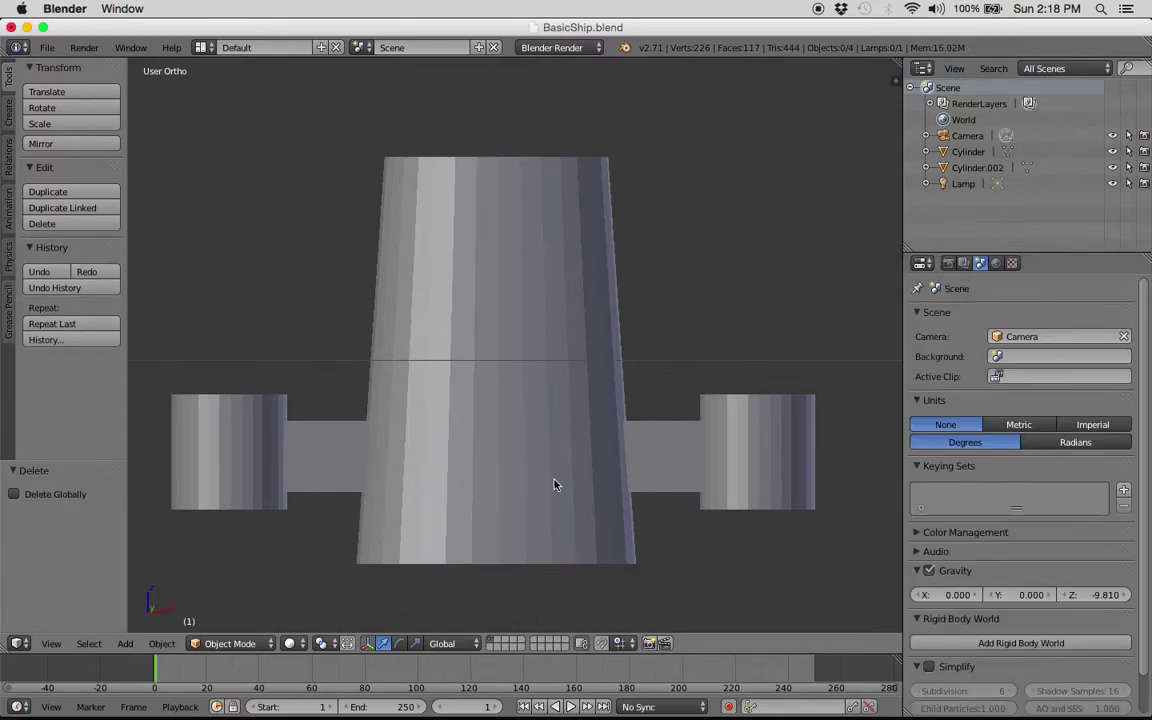
Check the ship in wireframe, return to solid shading, and select the Cylinder body
{"action": "key", "text": "z"}
{"action": "scroll", "coordinate": [520, 442], "scroll_direction": "down", "scroll_amount": 3}
{"action": "scroll", "coordinate": [520, 442], "scroll_direction": "down", "scroll_amount": 5}
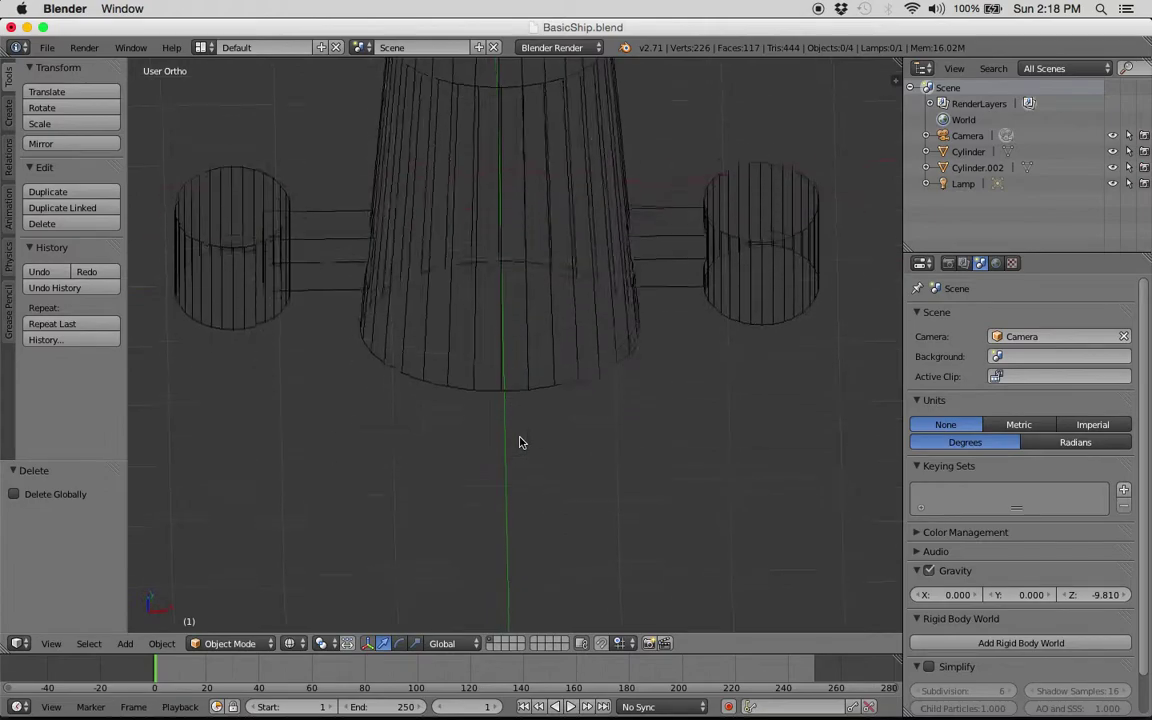
{"action": "scroll", "coordinate": [520, 442], "scroll_direction": "up", "scroll_amount": 8}
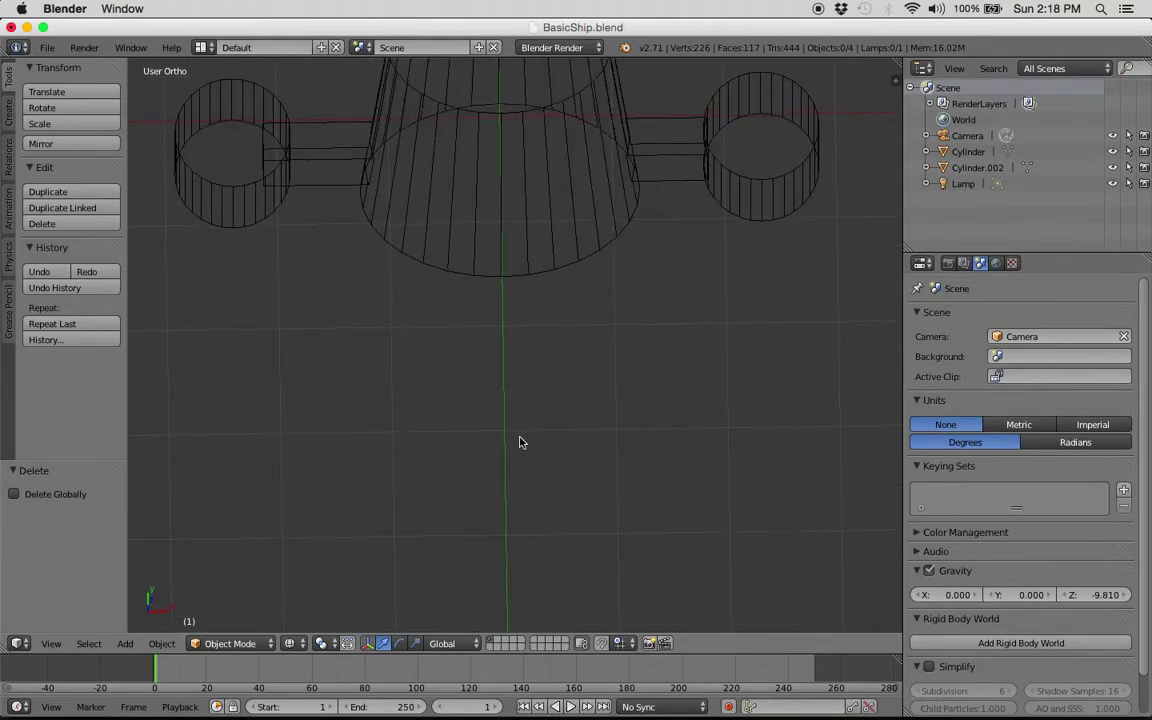
{"action": "scroll", "coordinate": [520, 442], "scroll_direction": "up", "scroll_amount": 2}
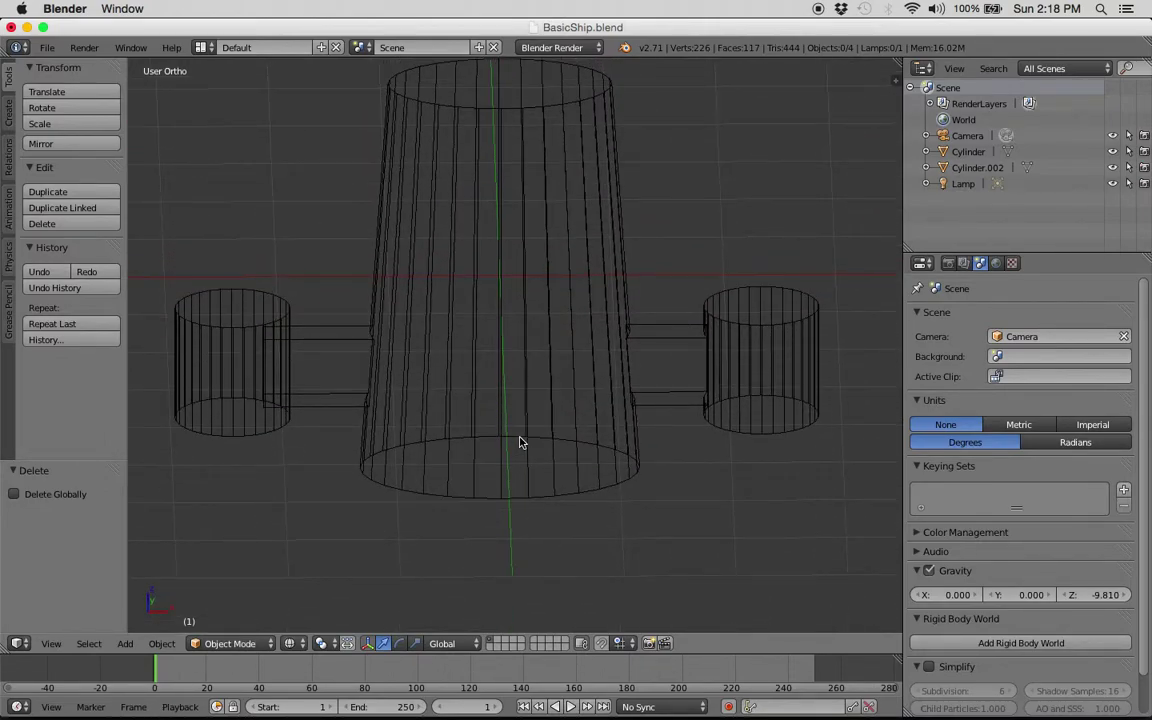
{"action": "key", "text": "z"}
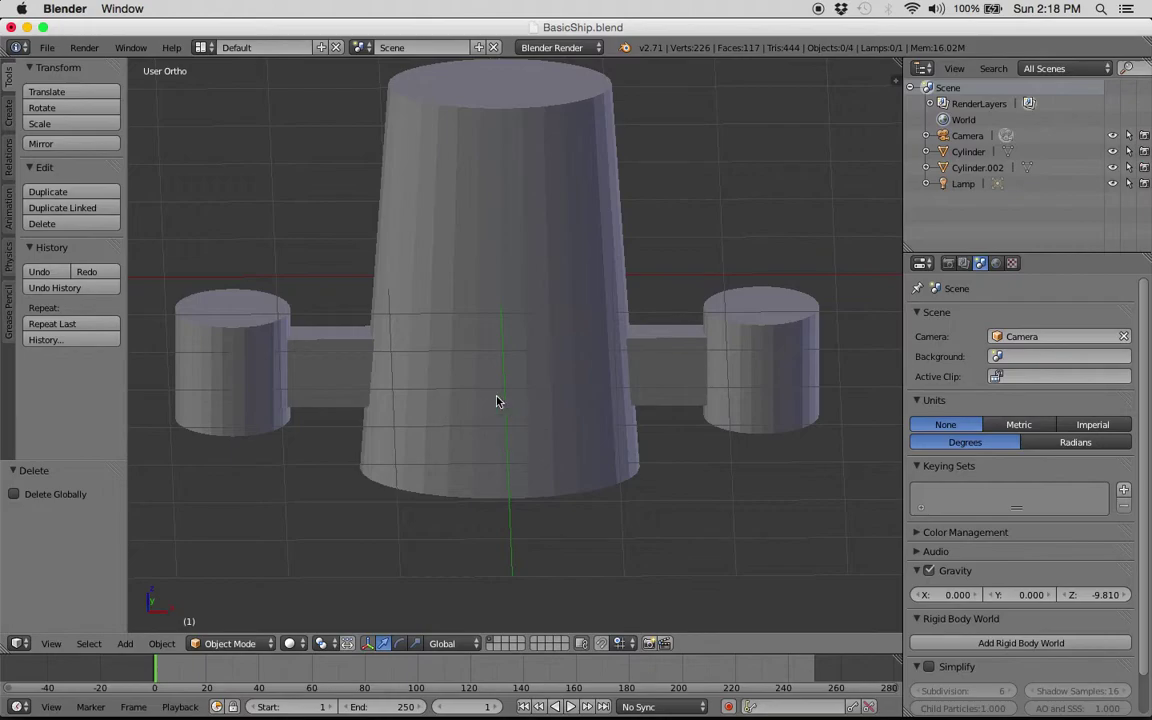
{"action": "right_click", "coordinate": [498, 401]}
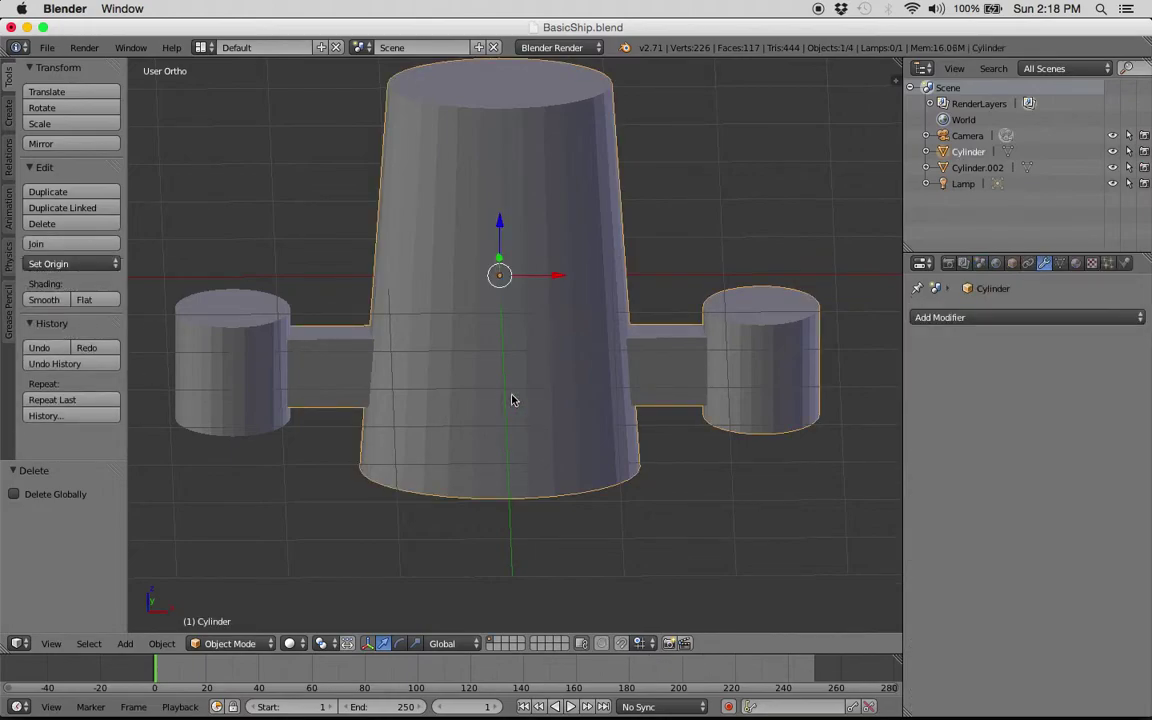
Union Cylinder.002 into the Cylinder body with an applied Boolean modifier
{"action": "left_click", "coordinate": [973, 318]}
{"action": "left_click", "coordinate": [826, 389]}
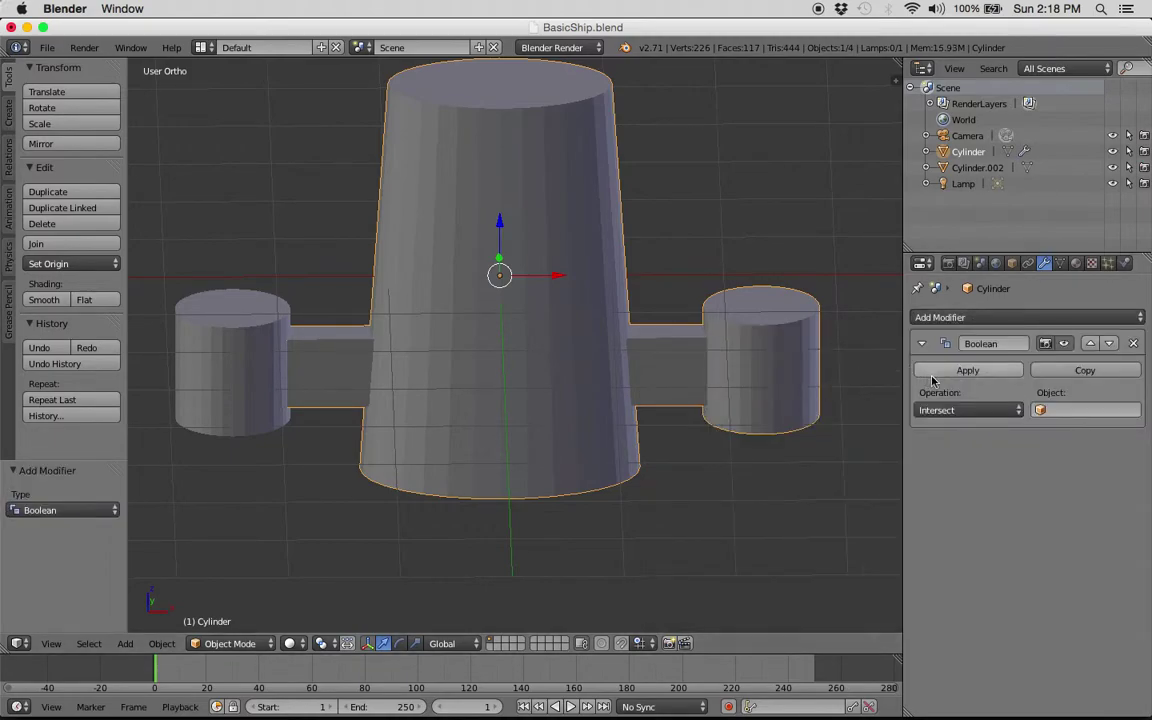
{"action": "left_click", "coordinate": [949, 411]}
{"action": "left_click", "coordinate": [940, 372]}
{"action": "left_click", "coordinate": [1077, 419]}
{"action": "left_click", "coordinate": [1010, 431]}
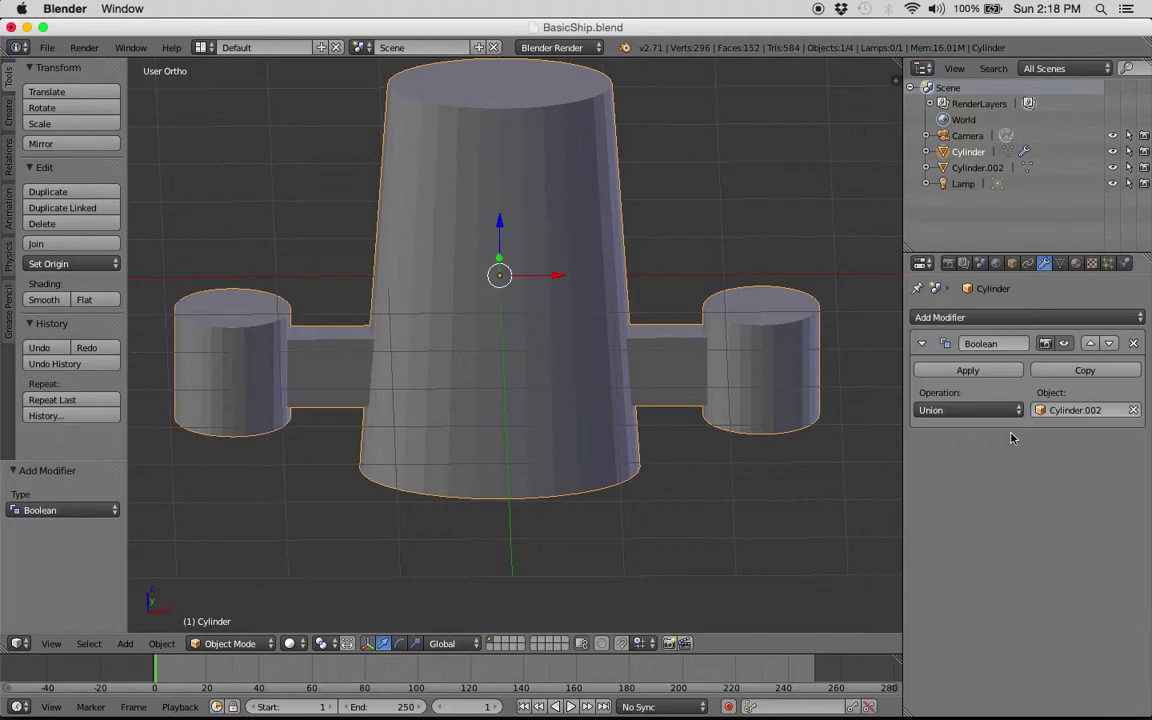
{"action": "left_click", "coordinate": [967, 371]}
Delete the leftover Cylinder.002 object via the Outliner
{"action": "left_click", "coordinate": [988, 170]}
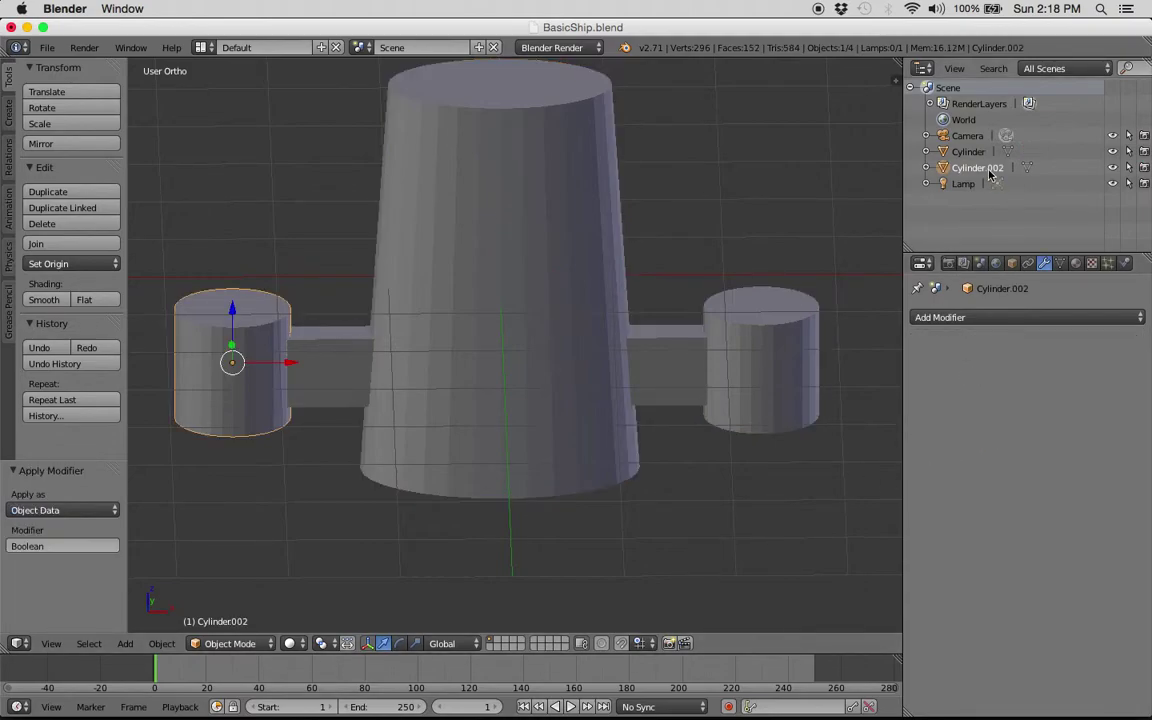
{"action": "right_click", "coordinate": [988, 170]}
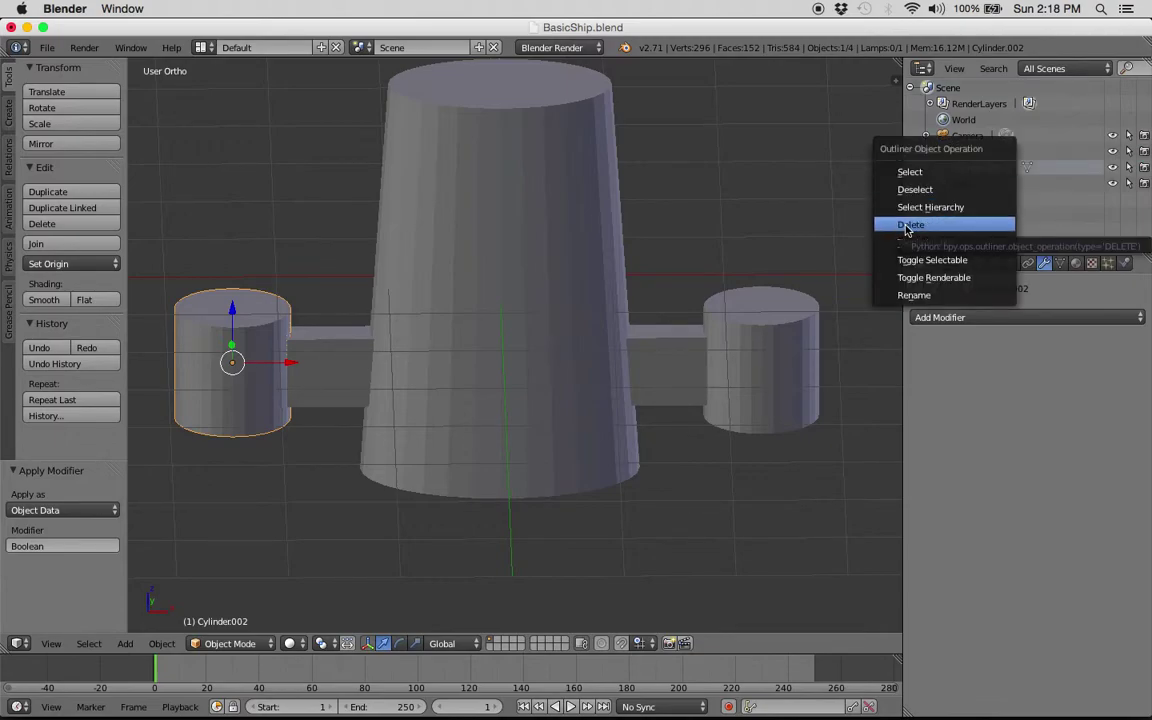
{"action": "key", "text": "x"}
{"action": "left_click", "coordinate": [771, 216]}
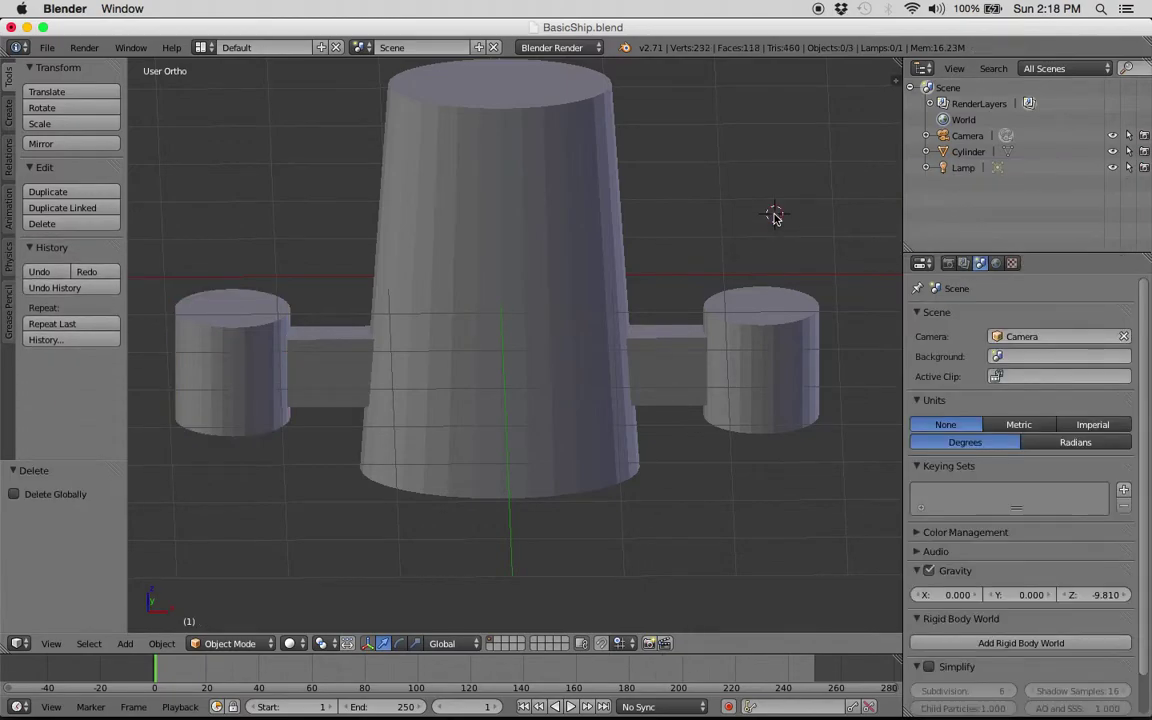
Save over BasicShip.blend, switch to Front Ortho view, and save over it again
{"action": "key", "text": "ctrl+s"}
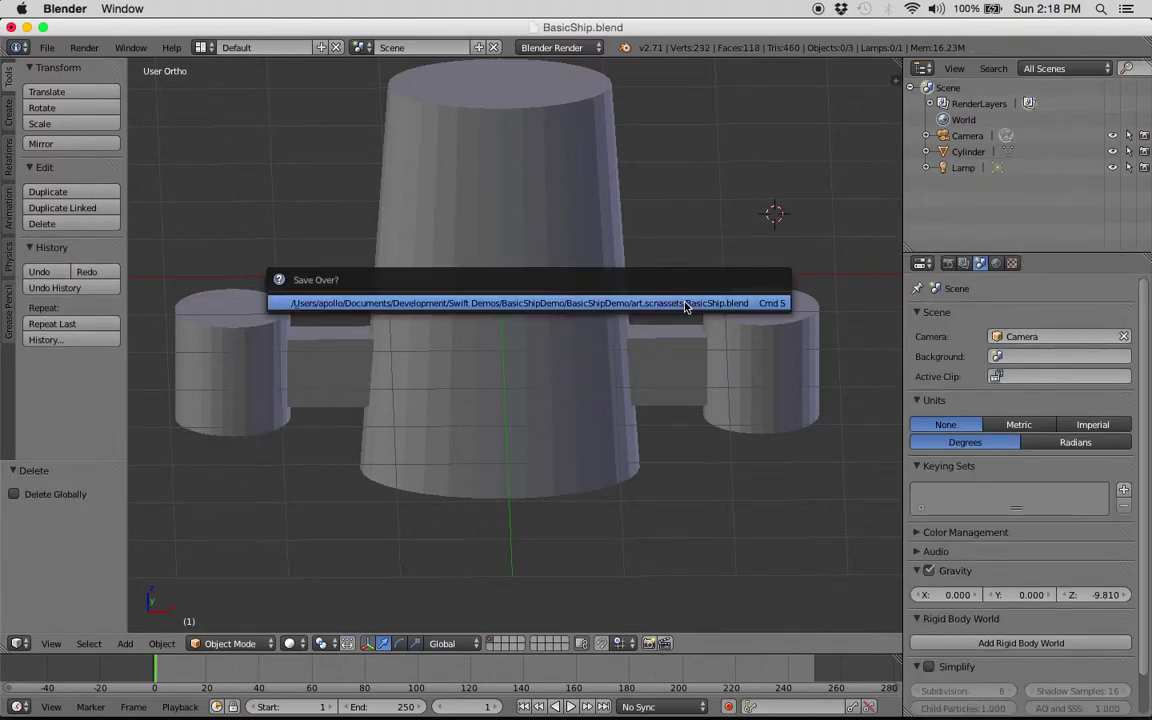
{"action": "left_click", "coordinate": [672, 310]}
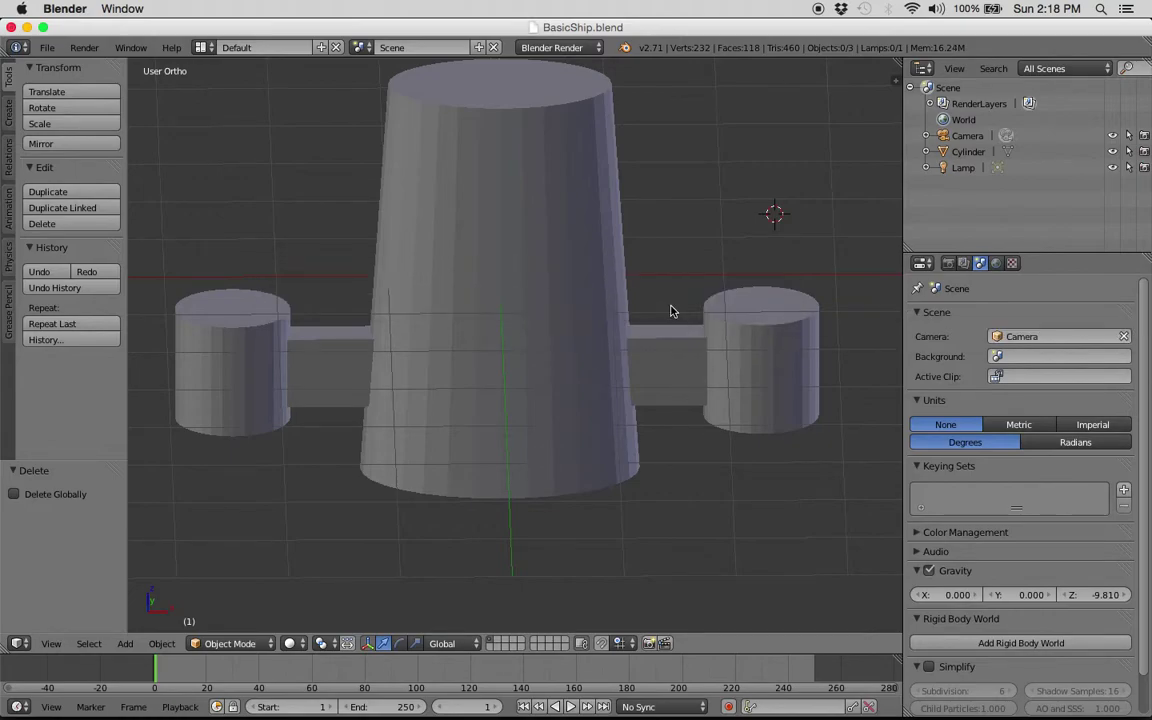
{"action": "scroll", "coordinate": [684, 265], "scroll_direction": "up", "scroll_amount": 5}
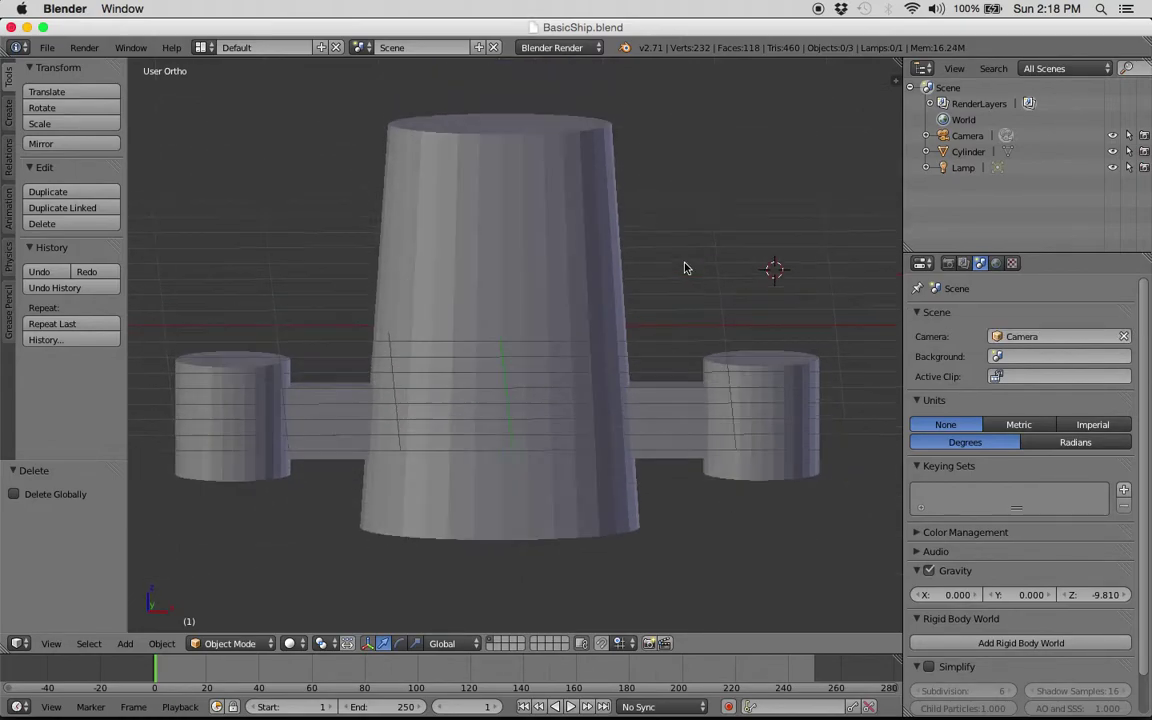
{"action": "scroll", "coordinate": [684, 267], "scroll_direction": "up", "scroll_amount": 2}
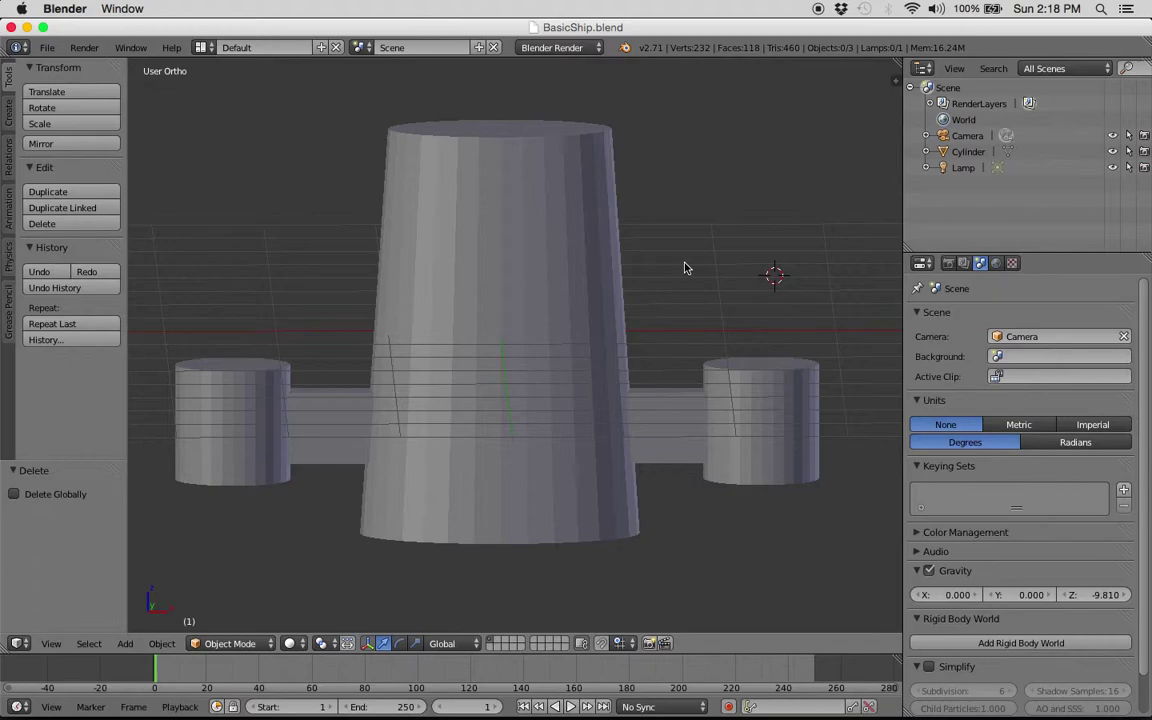
{"action": "key", "text": "KP_1"}
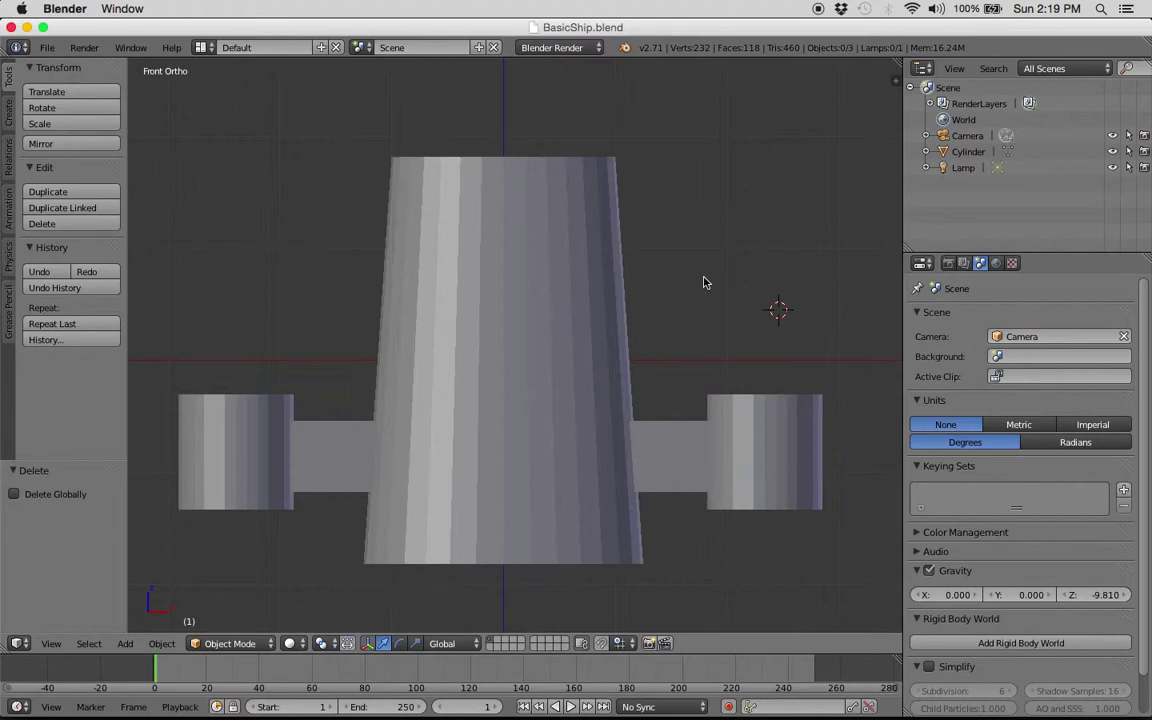
{"action": "key", "text": "ctrl+s"}
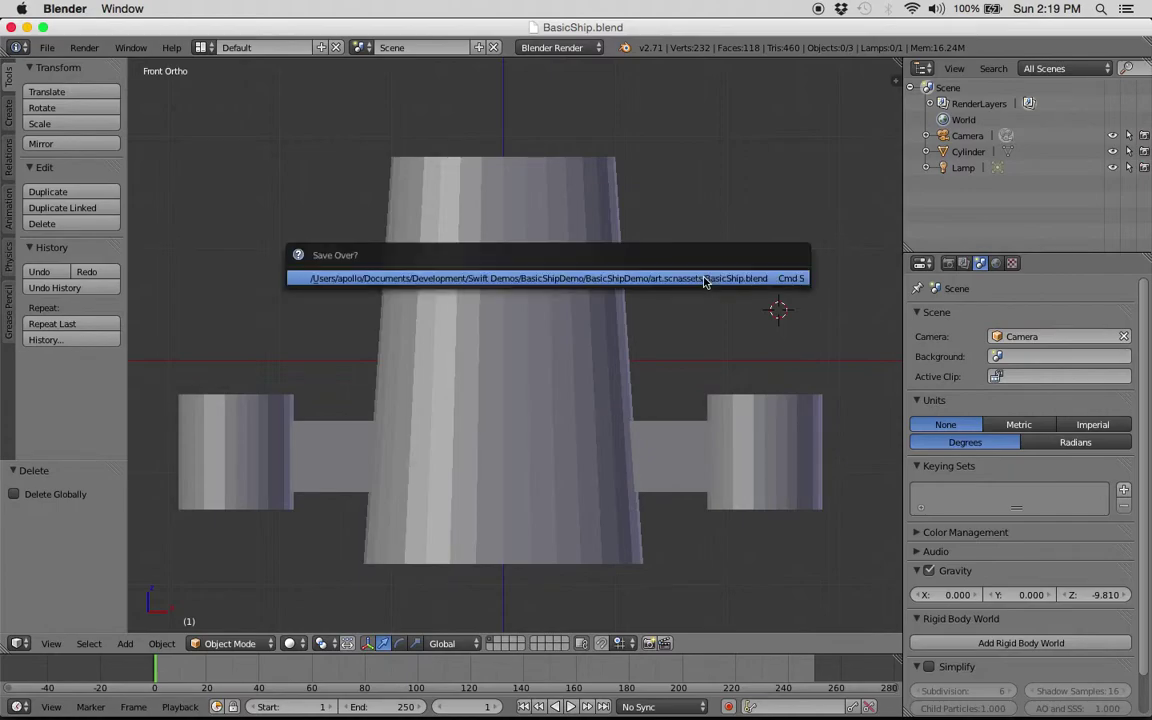
{"action": "left_click", "coordinate": [706, 281]}
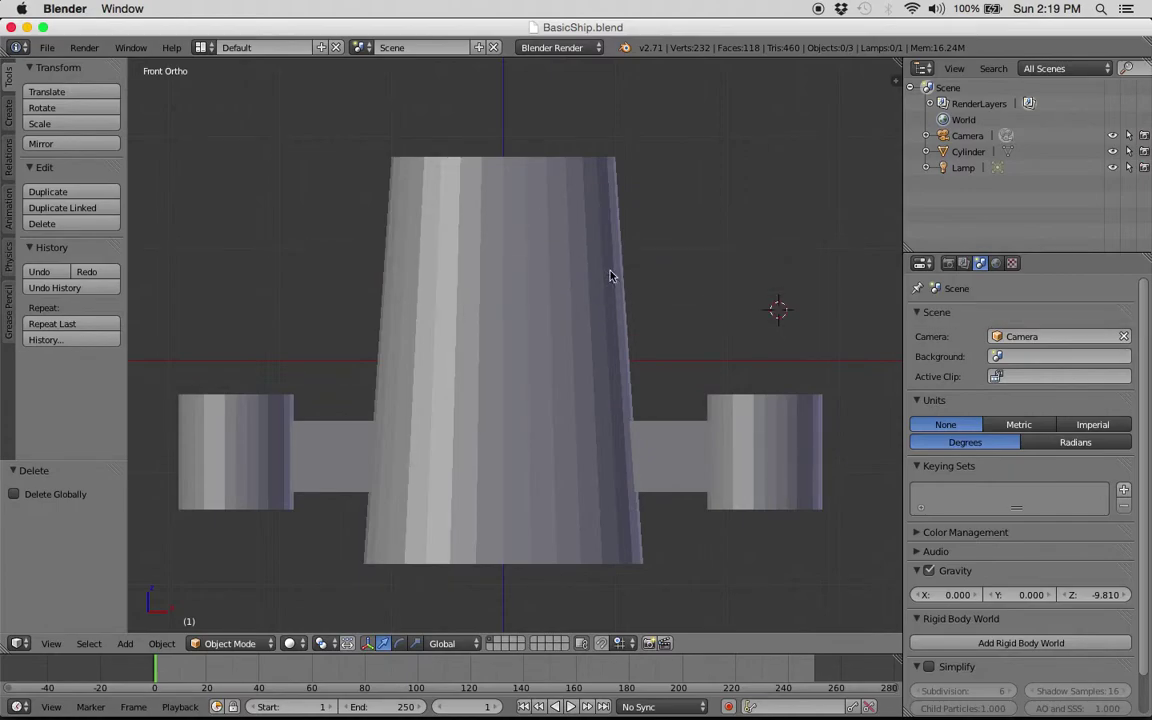
Export the merged ship as Collada to BasicShip.dae in the art.scnassets folder
{"action": "left_click", "coordinate": [47, 48]}
{"action": "mouse_move", "coordinate": [125, 336]}
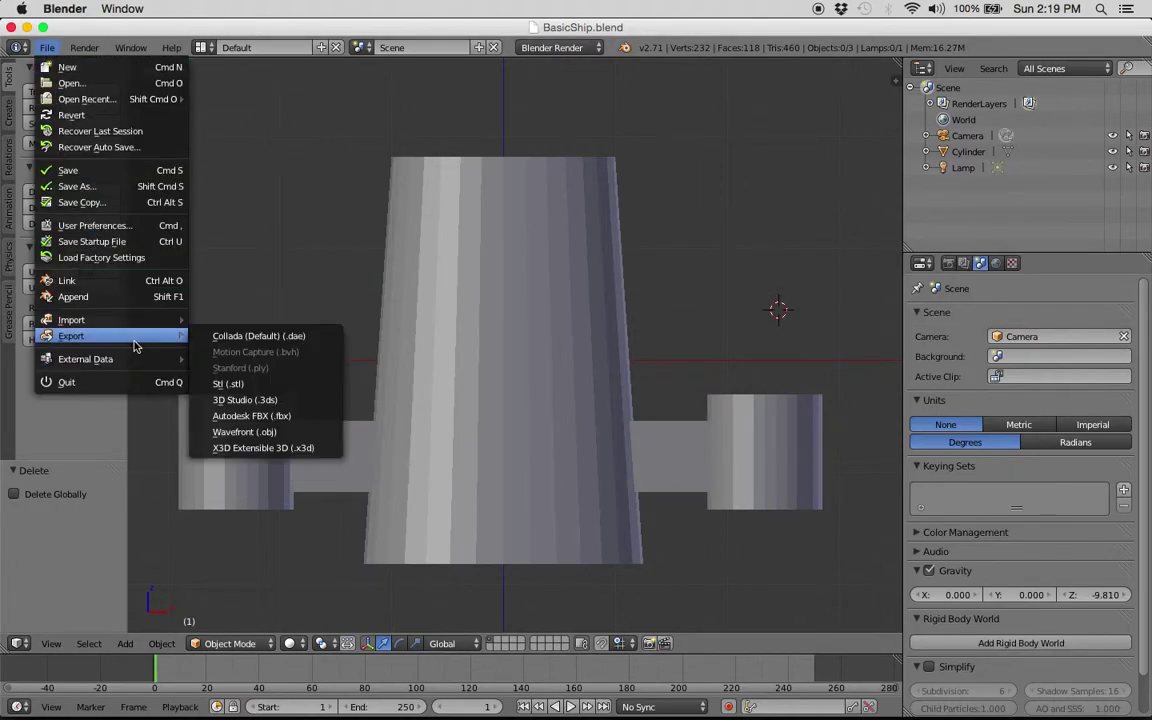
{"action": "left_click", "coordinate": [218, 335]}
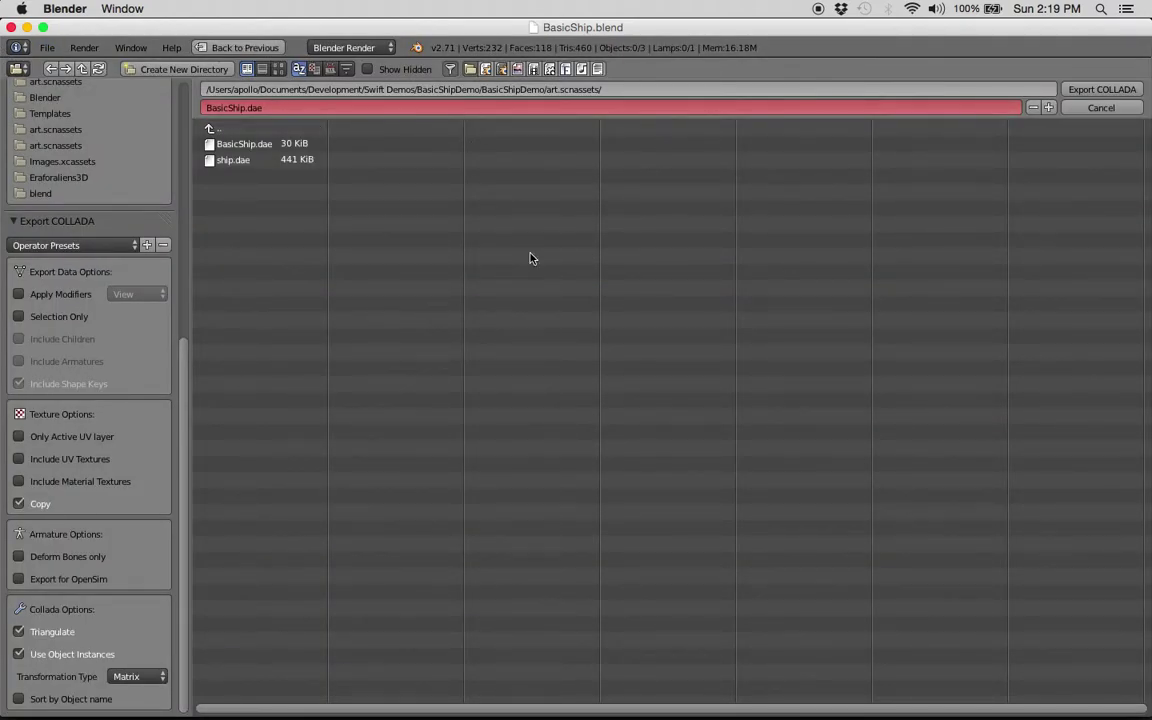
{"action": "key", "text": "Return"}
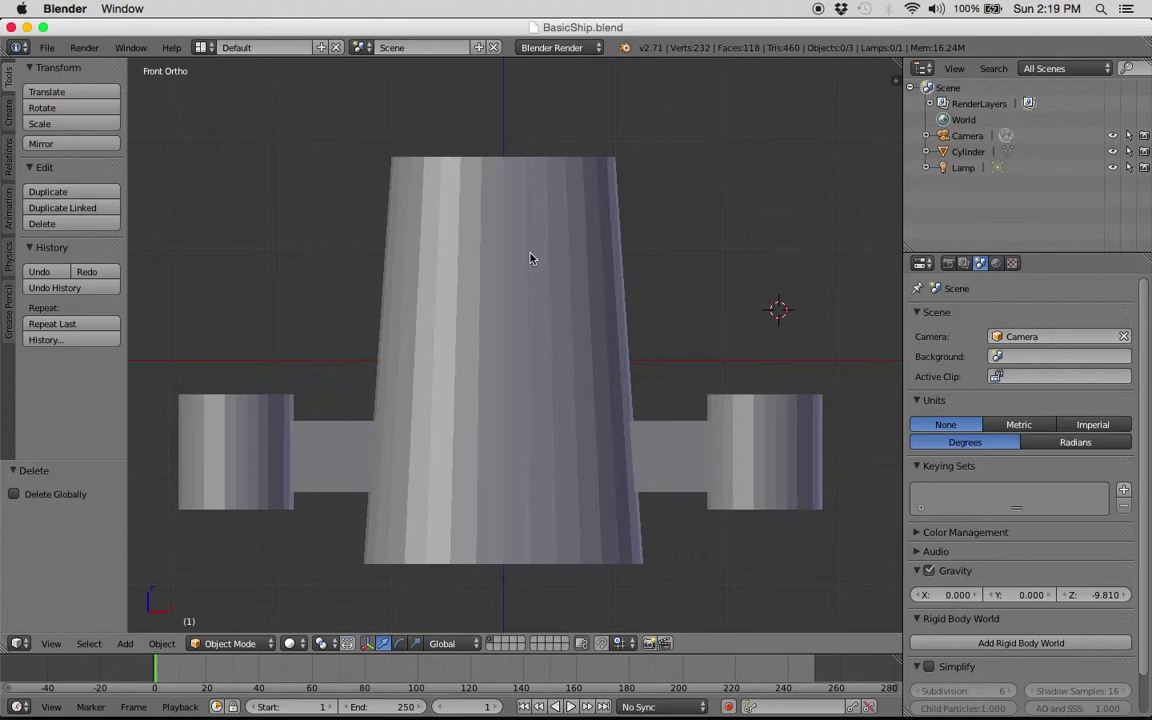
{"action": "key", "text": "super+Tab"}
{"action": "key", "text": "super+Tab"}
{"action": "key", "text": "super+Tab"}
{"action": "key", "text": "super+Tab"}
{"action": "key", "text": "super+Tab"}
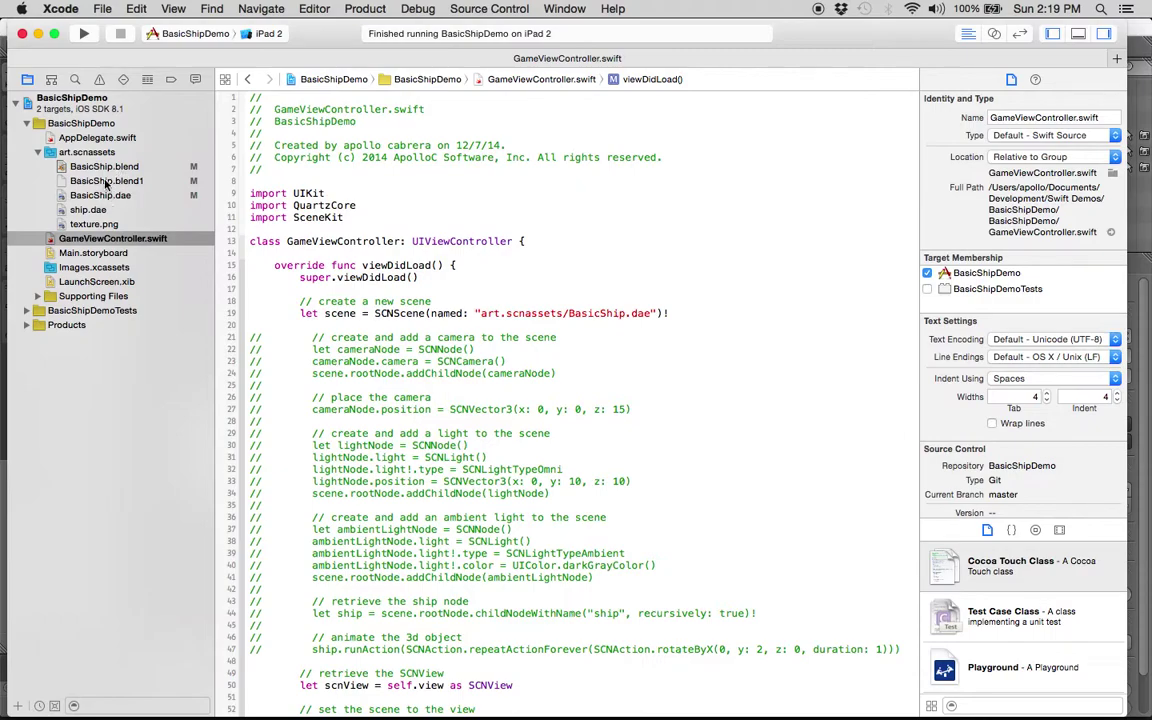
Check BasicShip.dae's merged Cylinder node in Xcode, then run BasicShipDemo on the iPad 2 simulator
{"action": "left_click", "coordinate": [98, 197]}
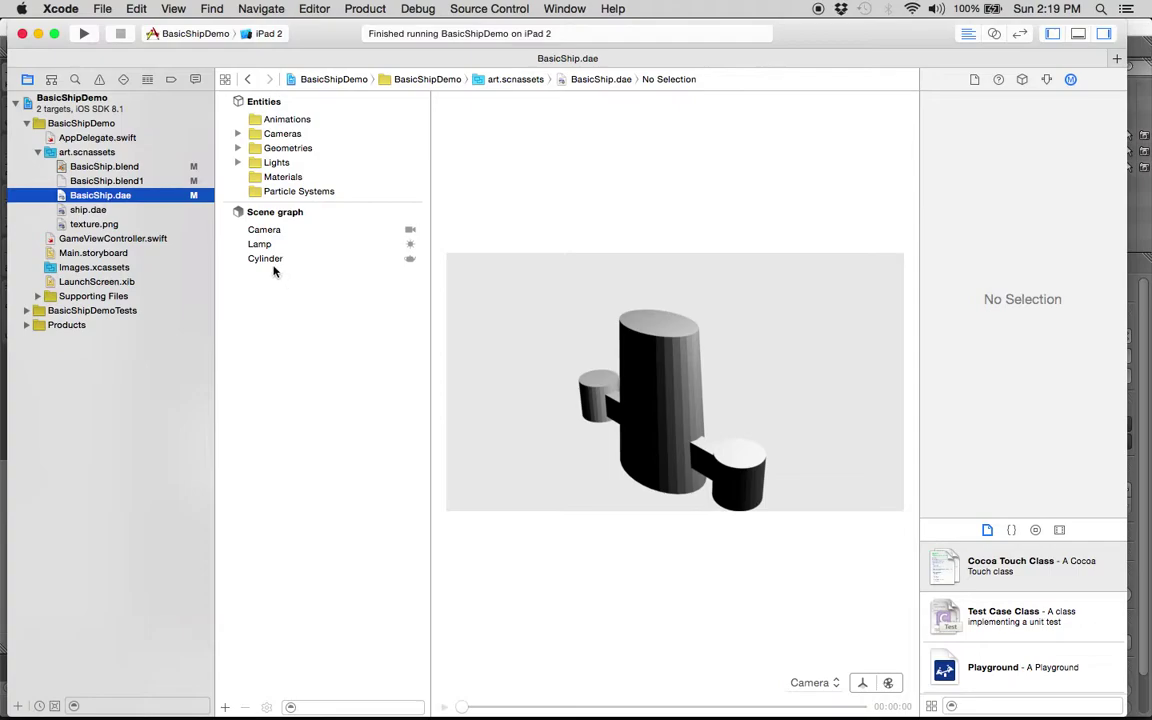
{"action": "left_click", "coordinate": [266, 260]}
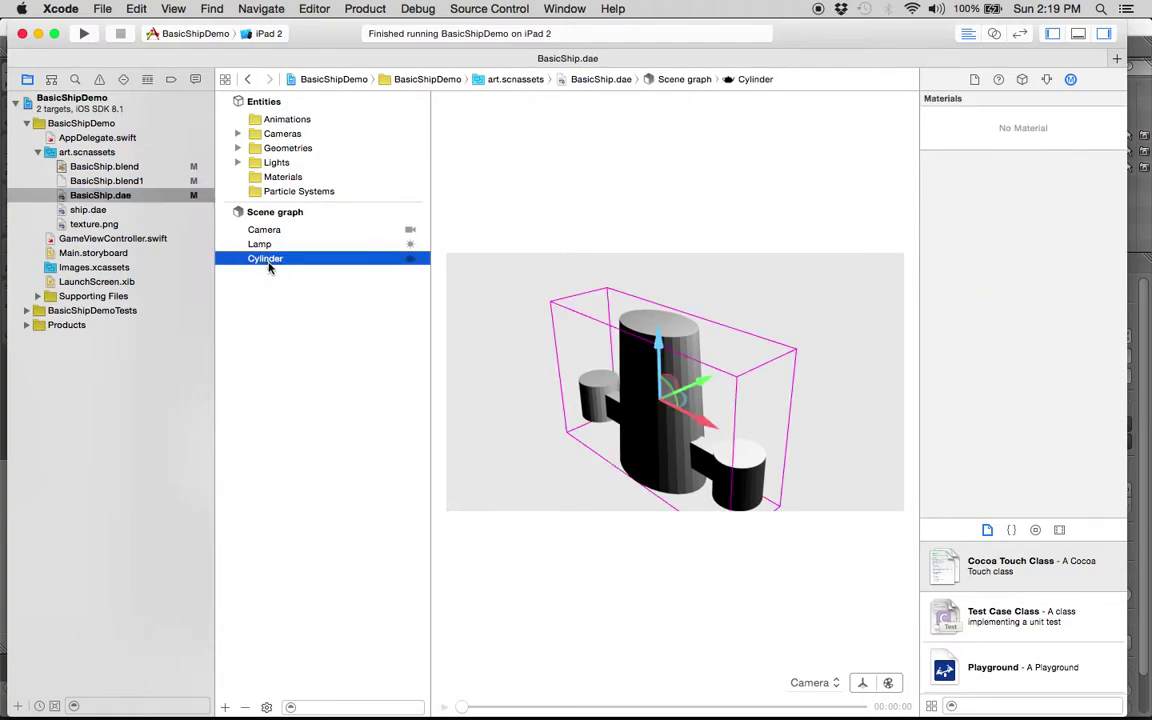
{"action": "left_click", "coordinate": [82, 34]}
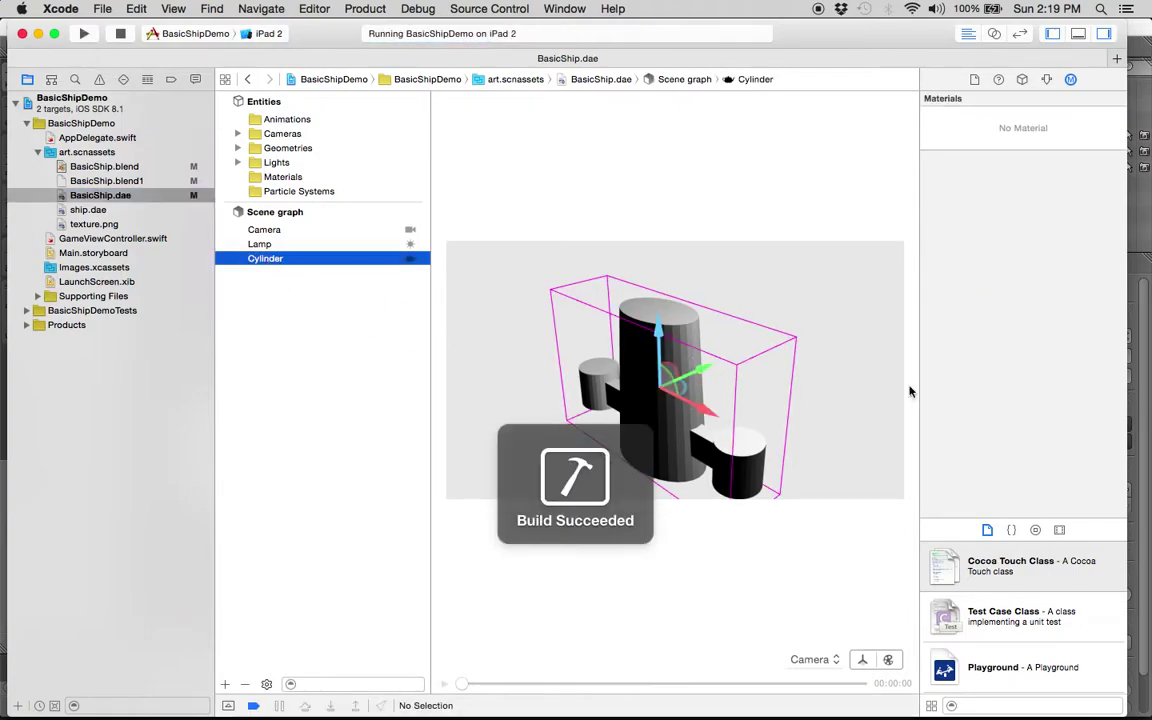